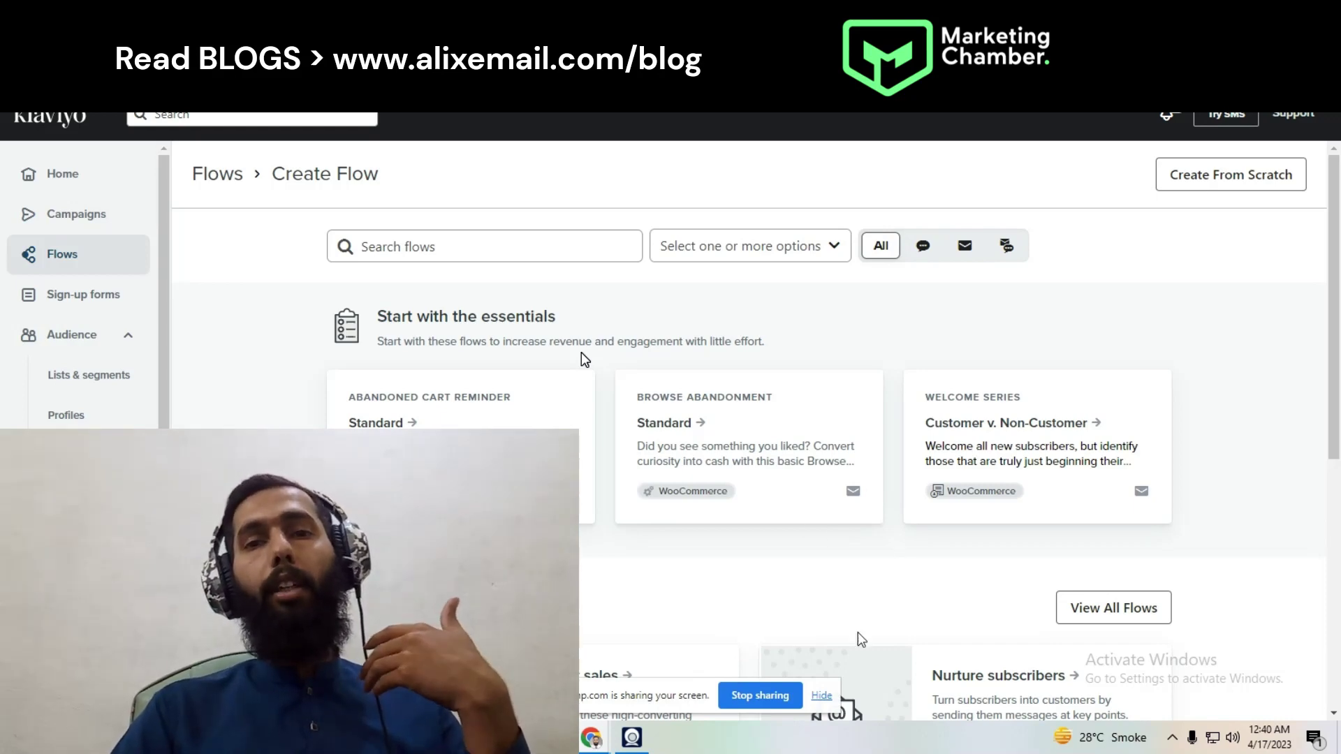
click(823, 696)
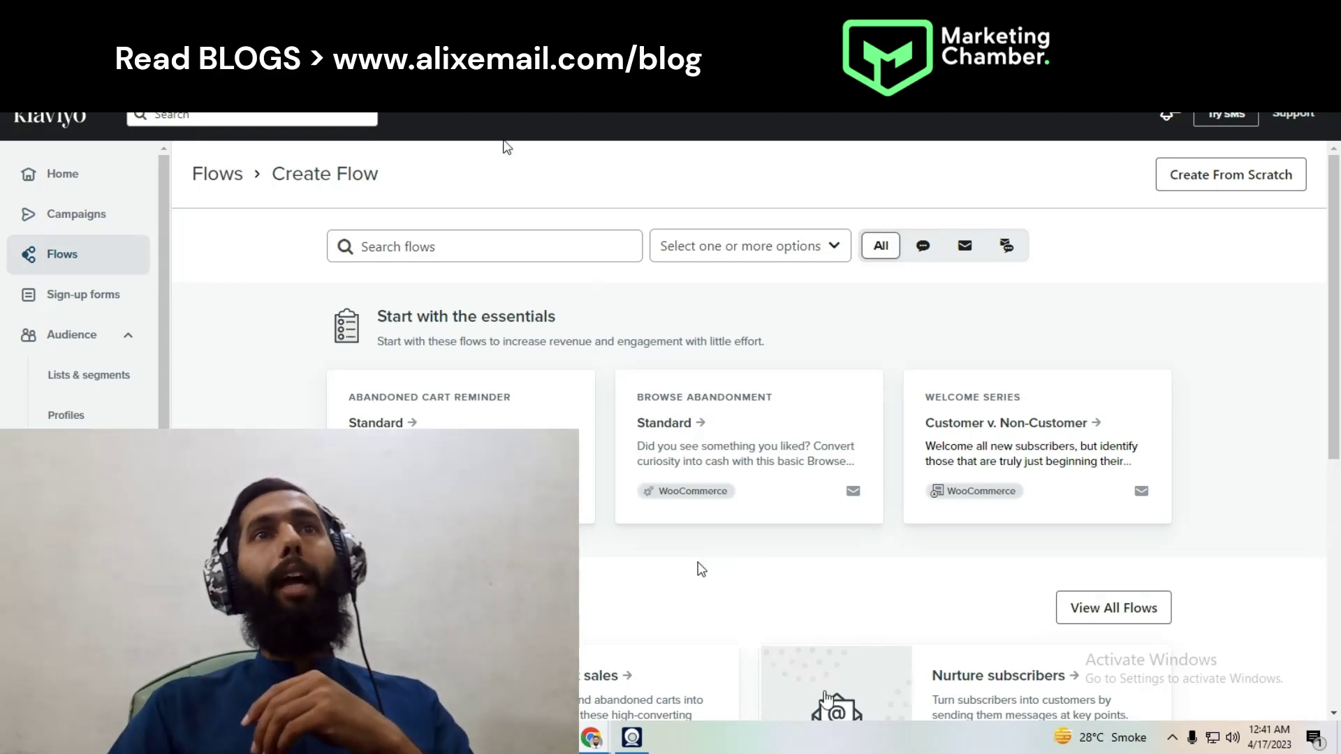
key(ctrl+t)
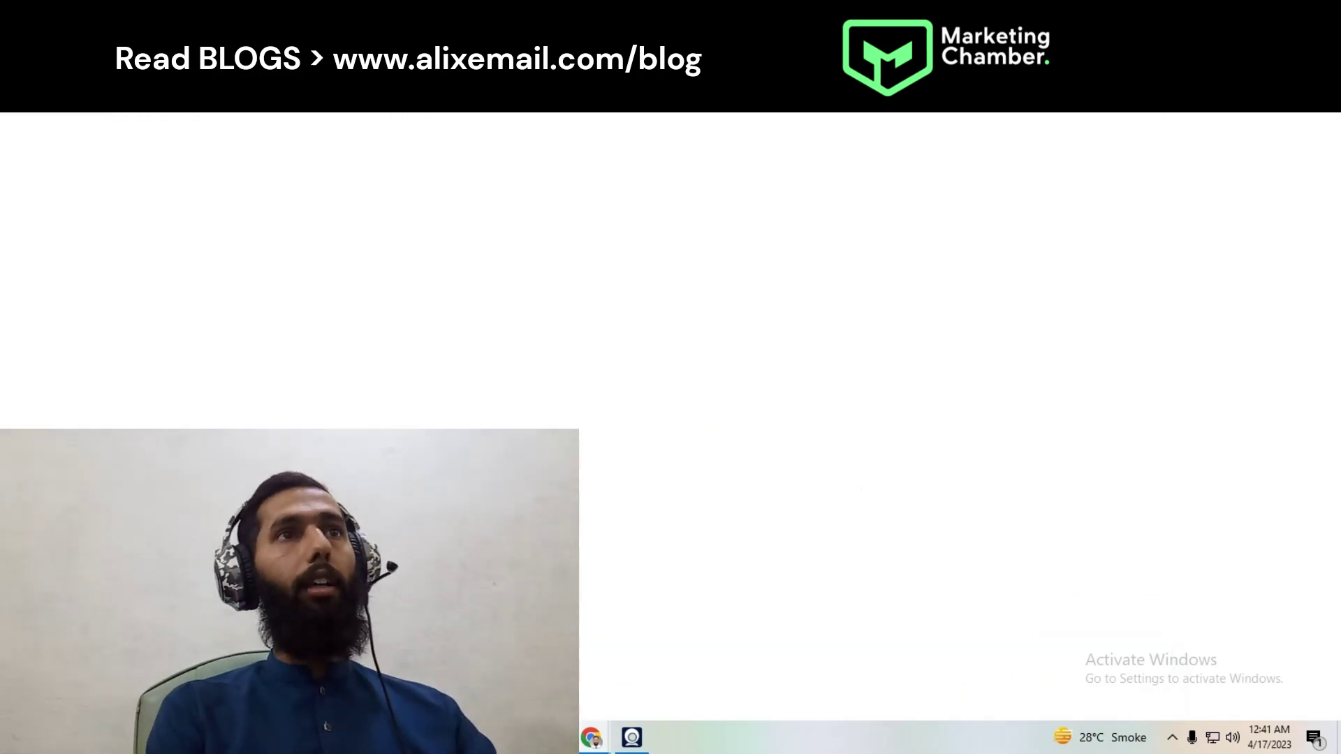
text(www.alixem)
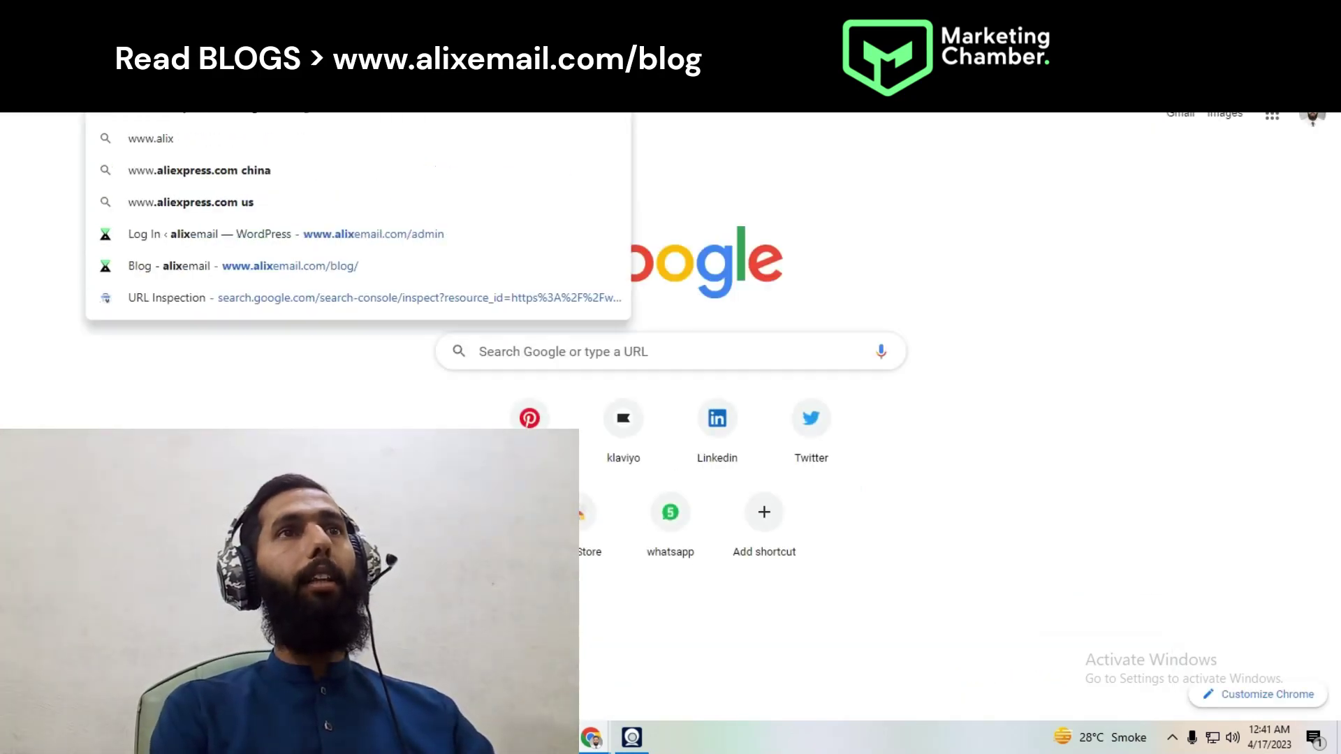
text(ail)
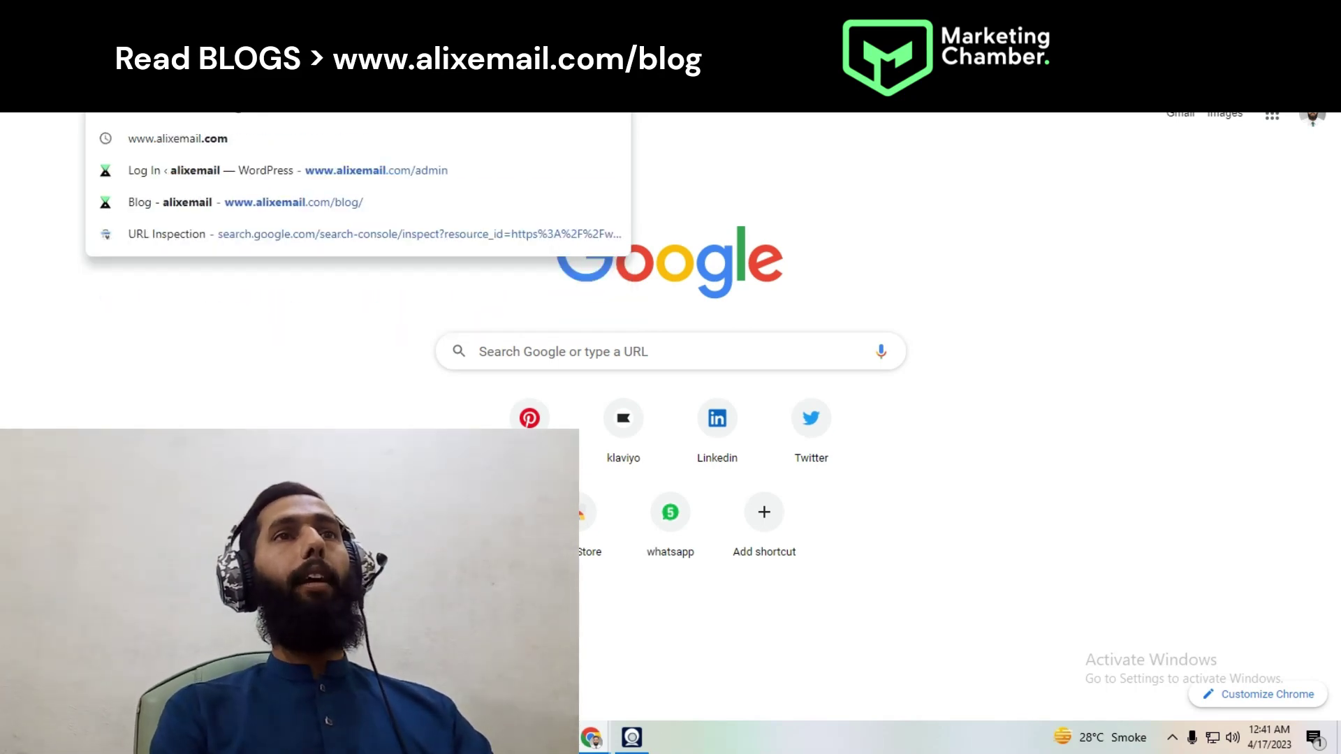
text(.com/blog)
key(Return)
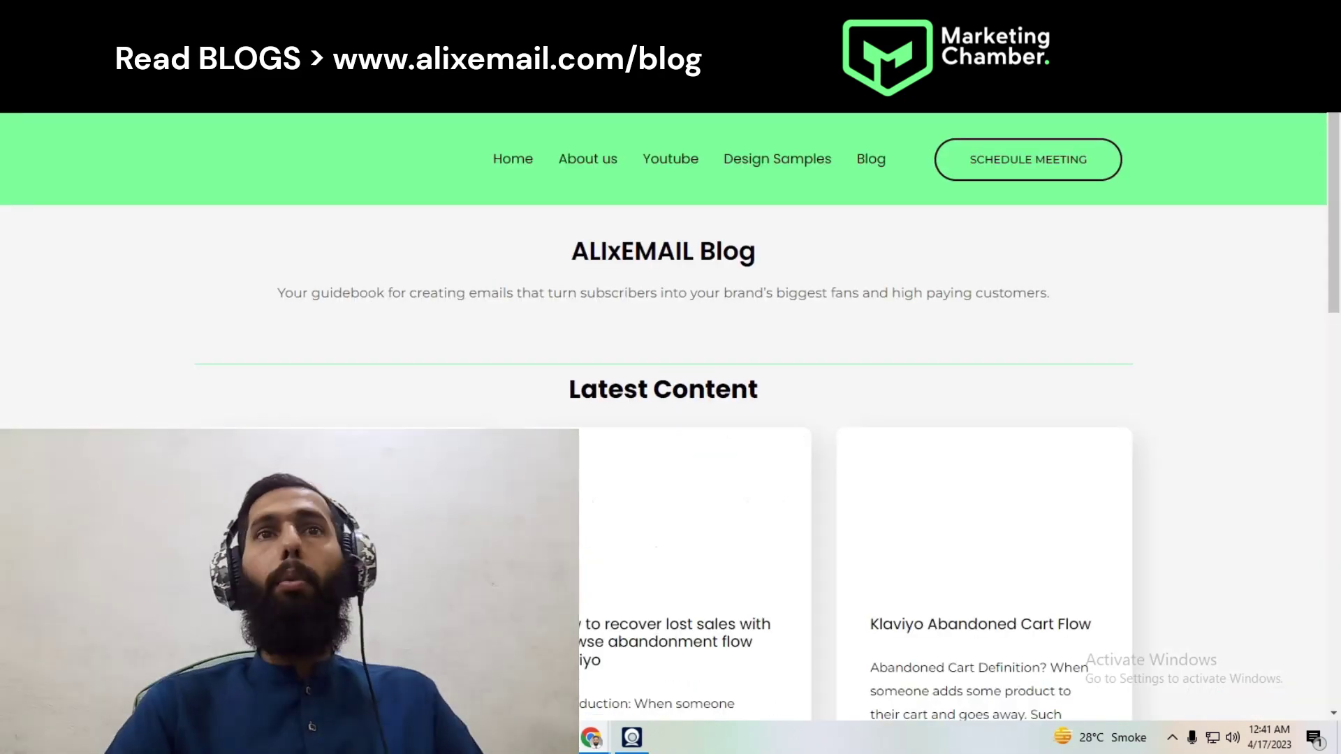
- Open the Klaviyo Birthday Flow article from the blog's Latest Content section
scroll(662, 314, down, 1)
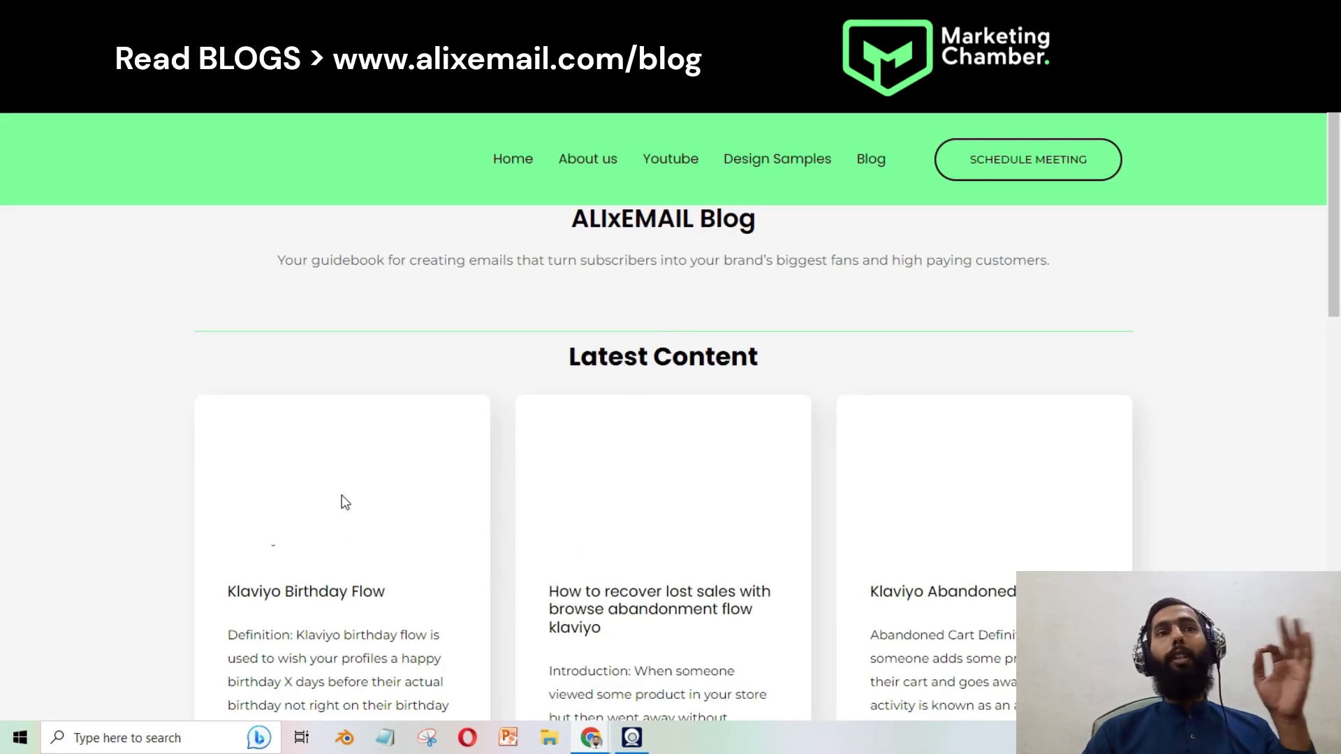
scroll(343, 503, down, 1)
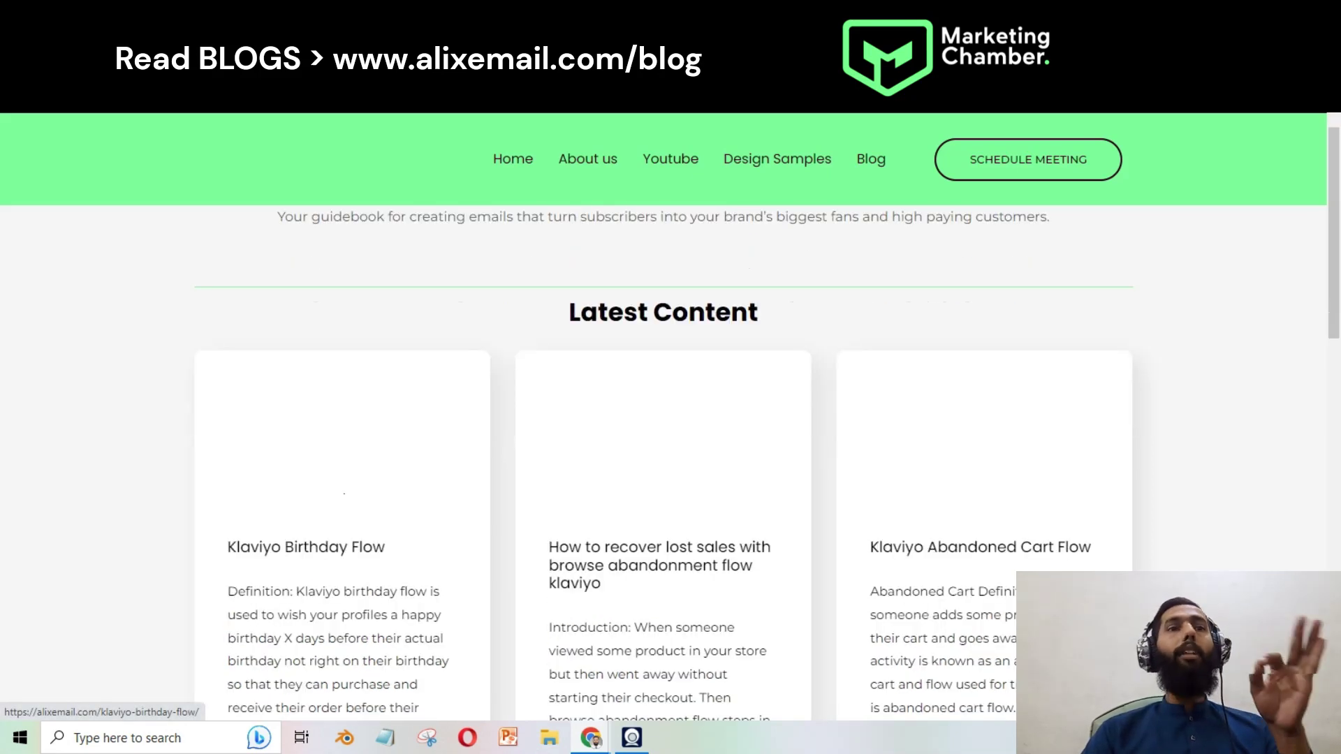
scroll(343, 503, down, 2)
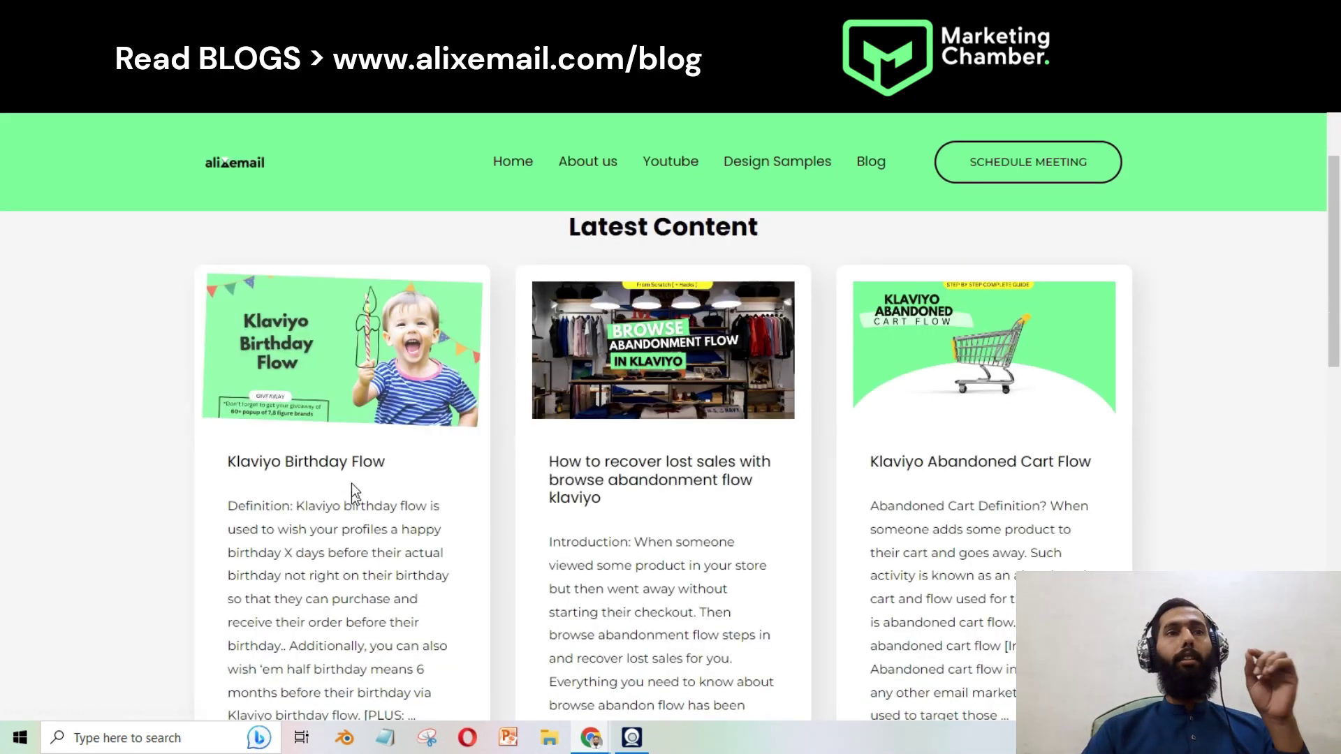
click(330, 418)
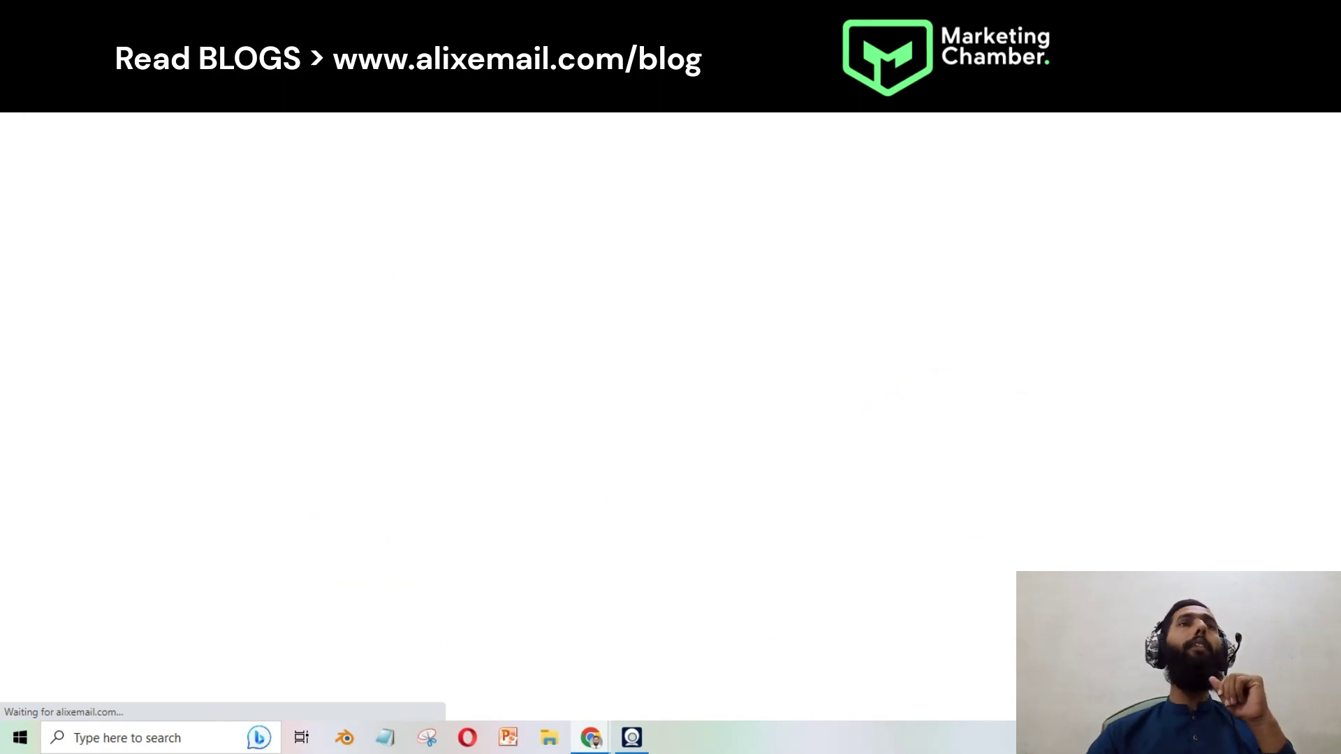
click(105, 98)
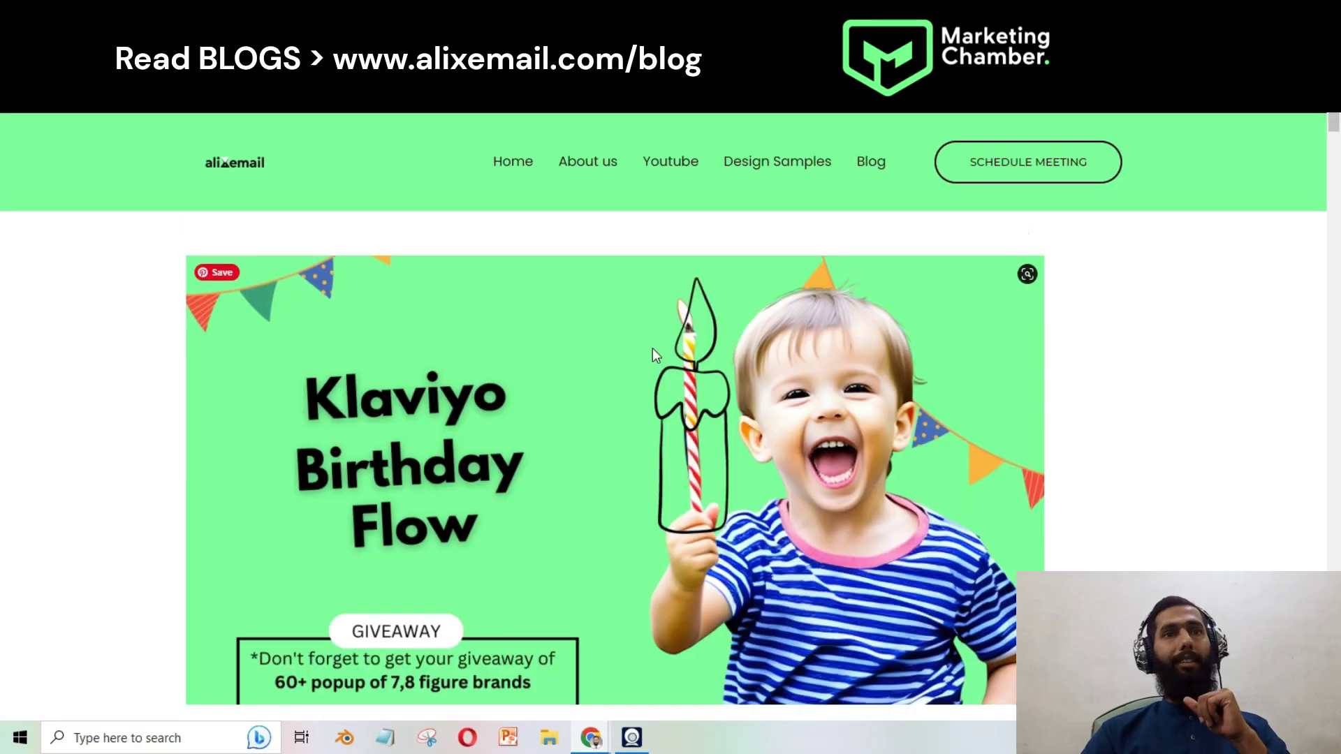
- Read the article's sections on collecting birthdays via signup form, from existing profiles and via the preference page
scroll(642, 349, down, 10)
scroll(634, 346, down, 10)
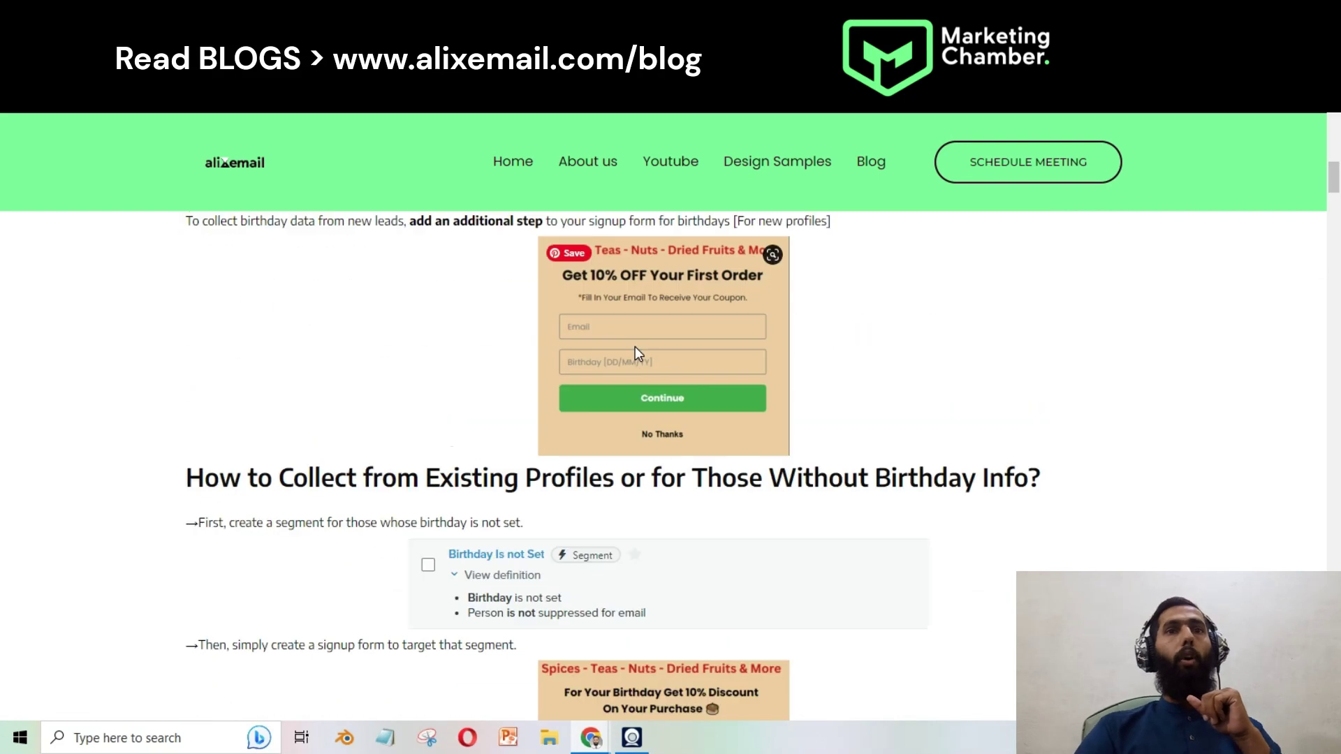
scroll(724, 424, up, 4)
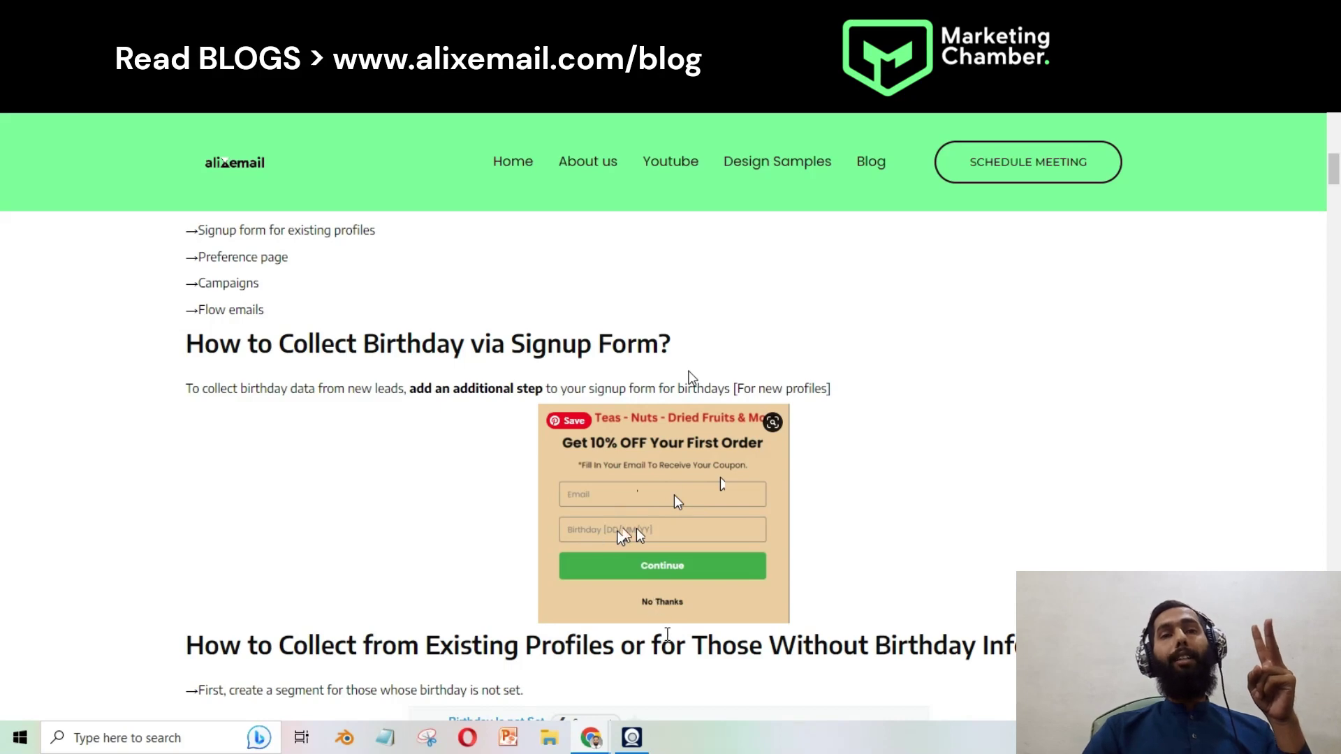
scroll(690, 475, down, 3)
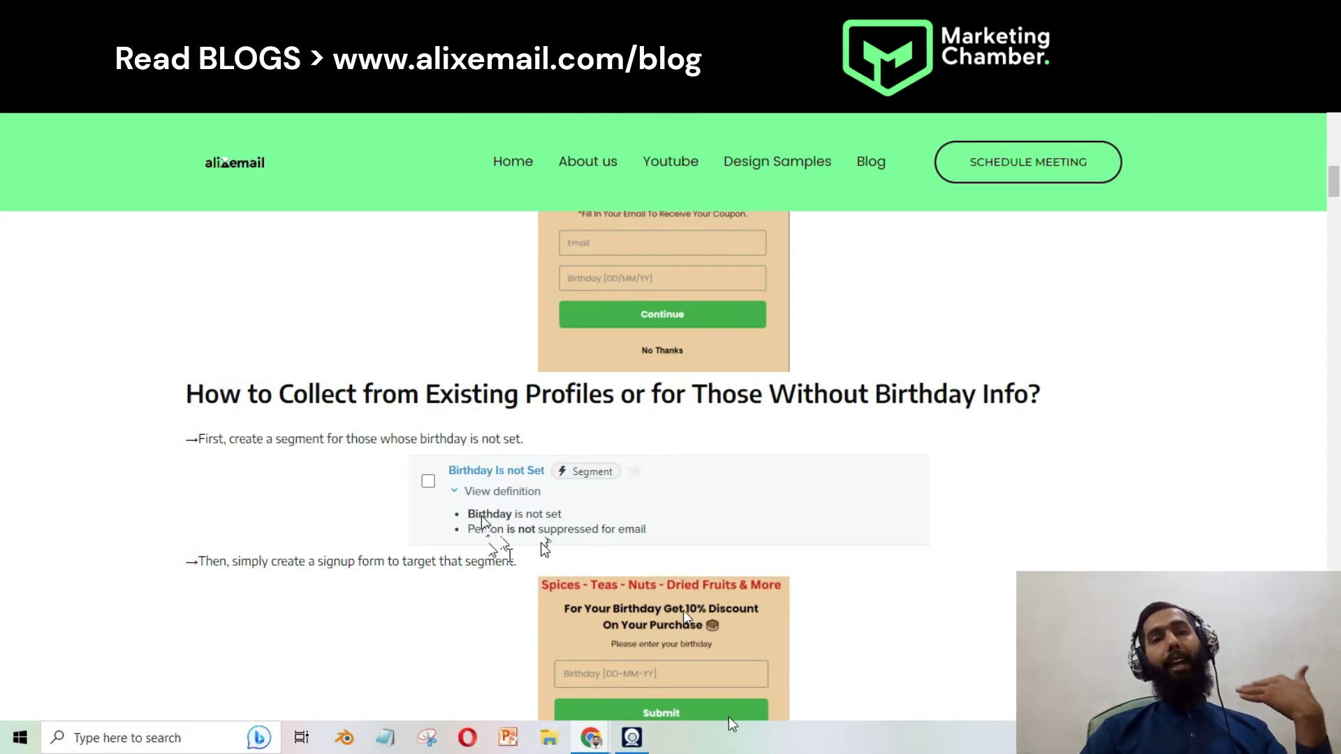
scroll(496, 564, down, 1)
scroll(496, 564, down, 2)
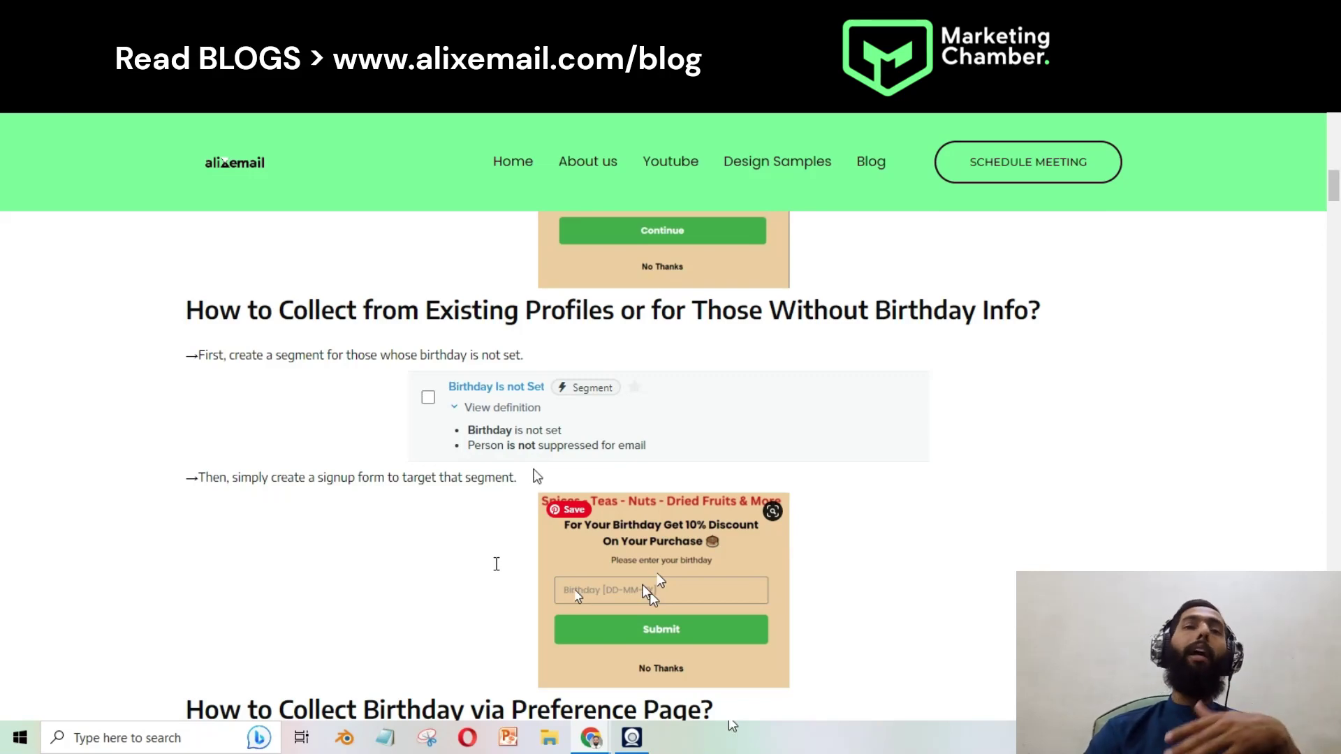
scroll(641, 584, down, 2)
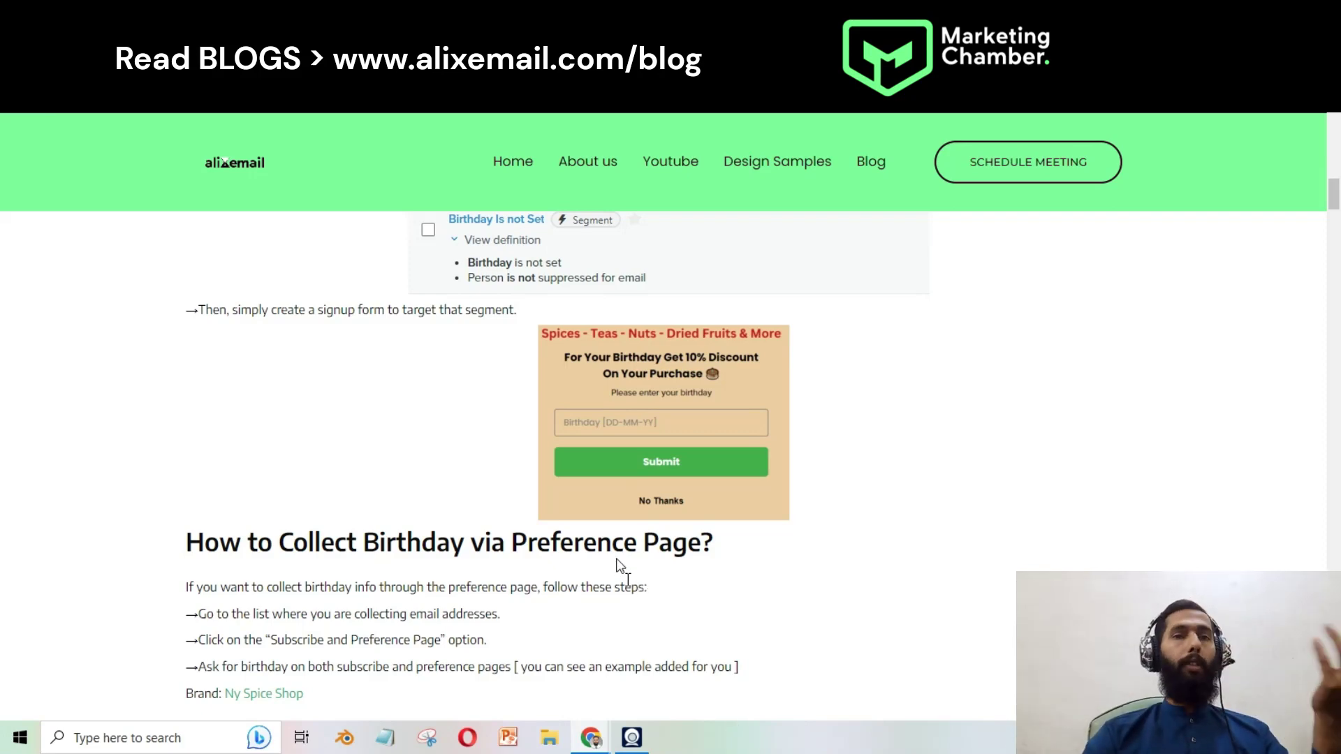
scroll(617, 566, down, 7)
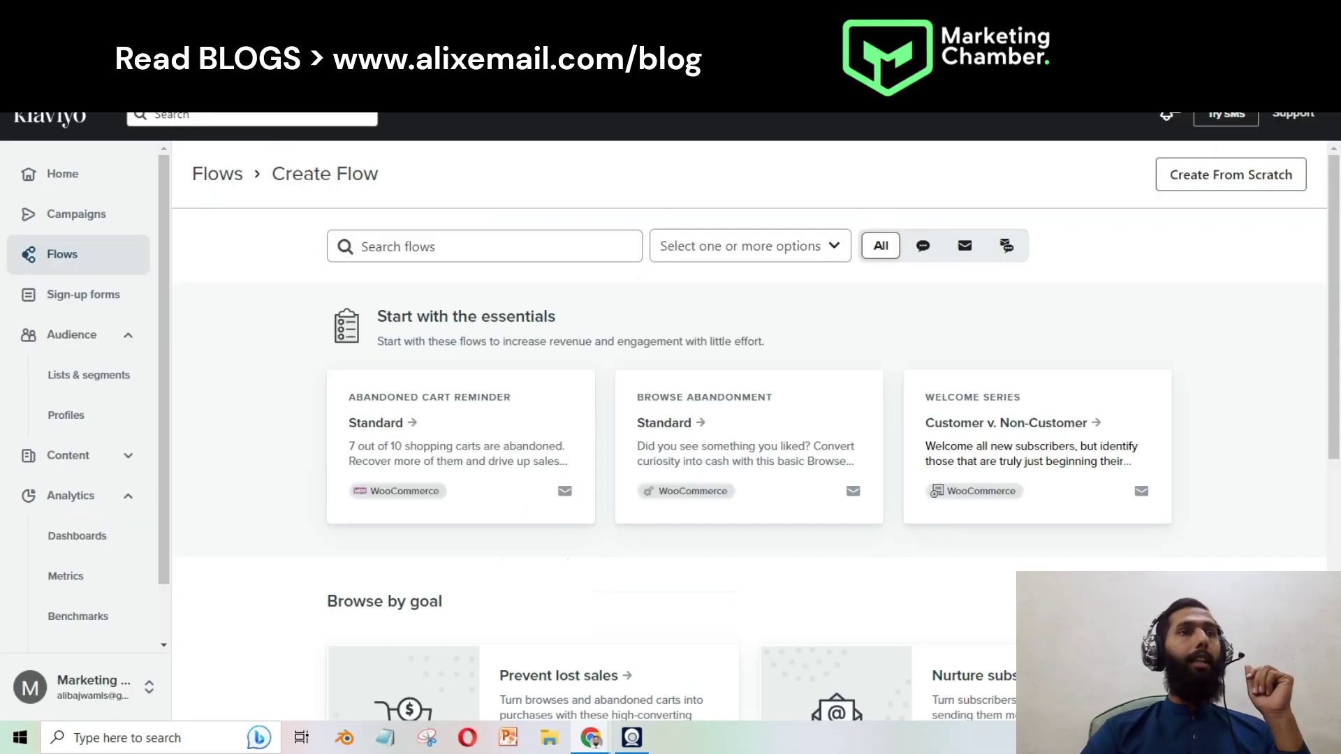
- Switch to Klaviyo, open Lists & Segments and look through the existing segments
click(91, 377)
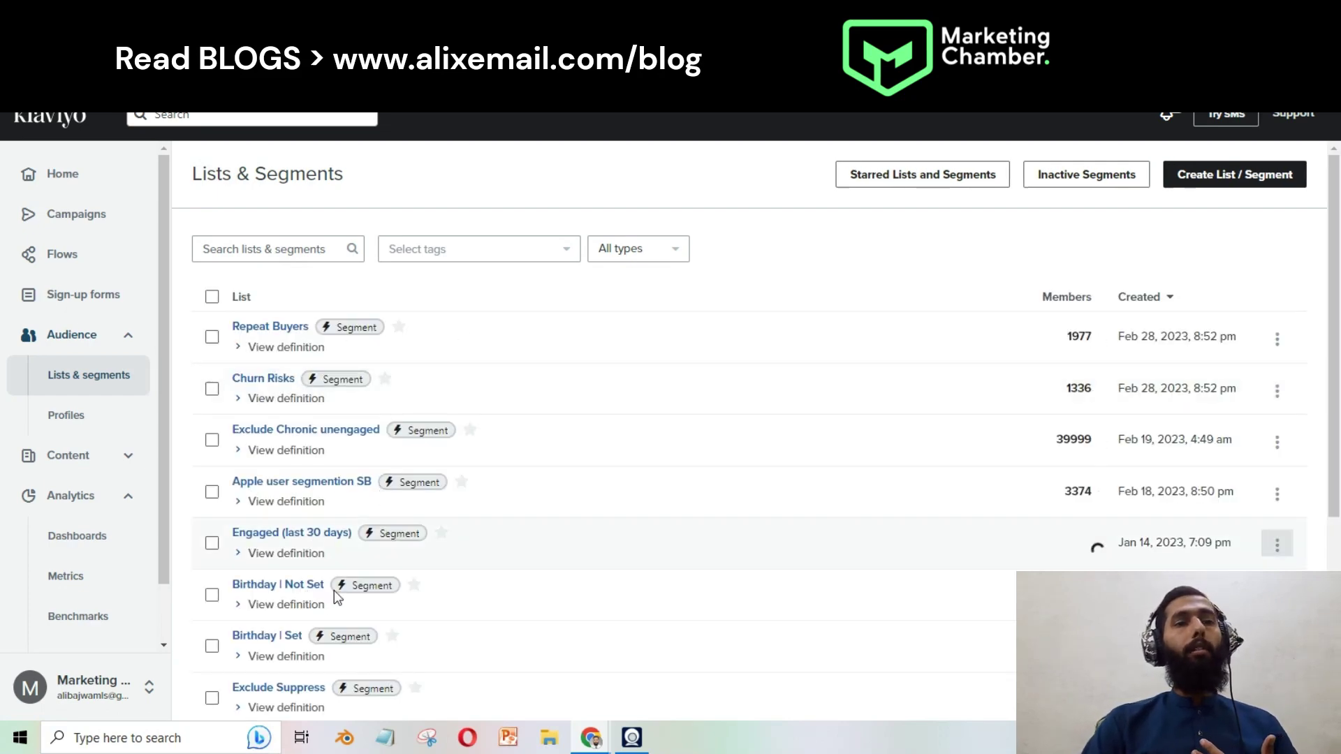
scroll(416, 572, down, 3)
scroll(412, 568, down, 2)
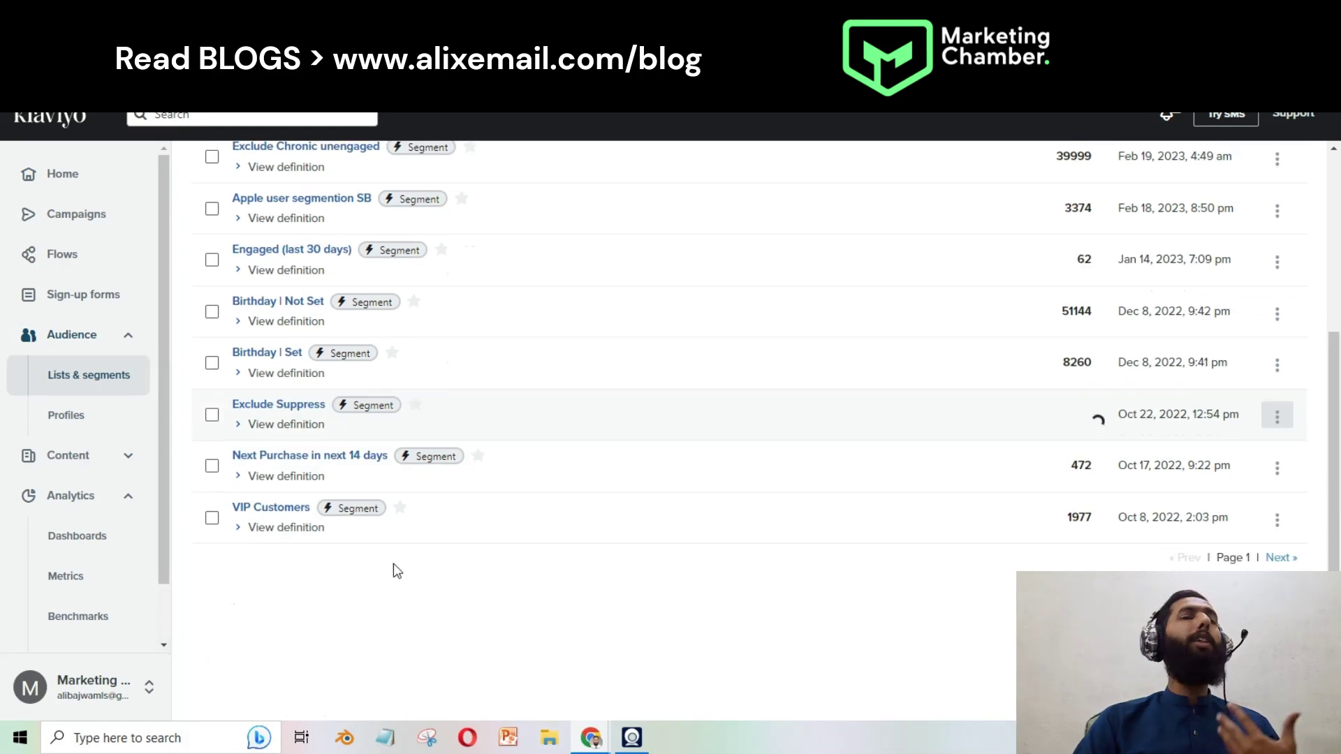
click(293, 116)
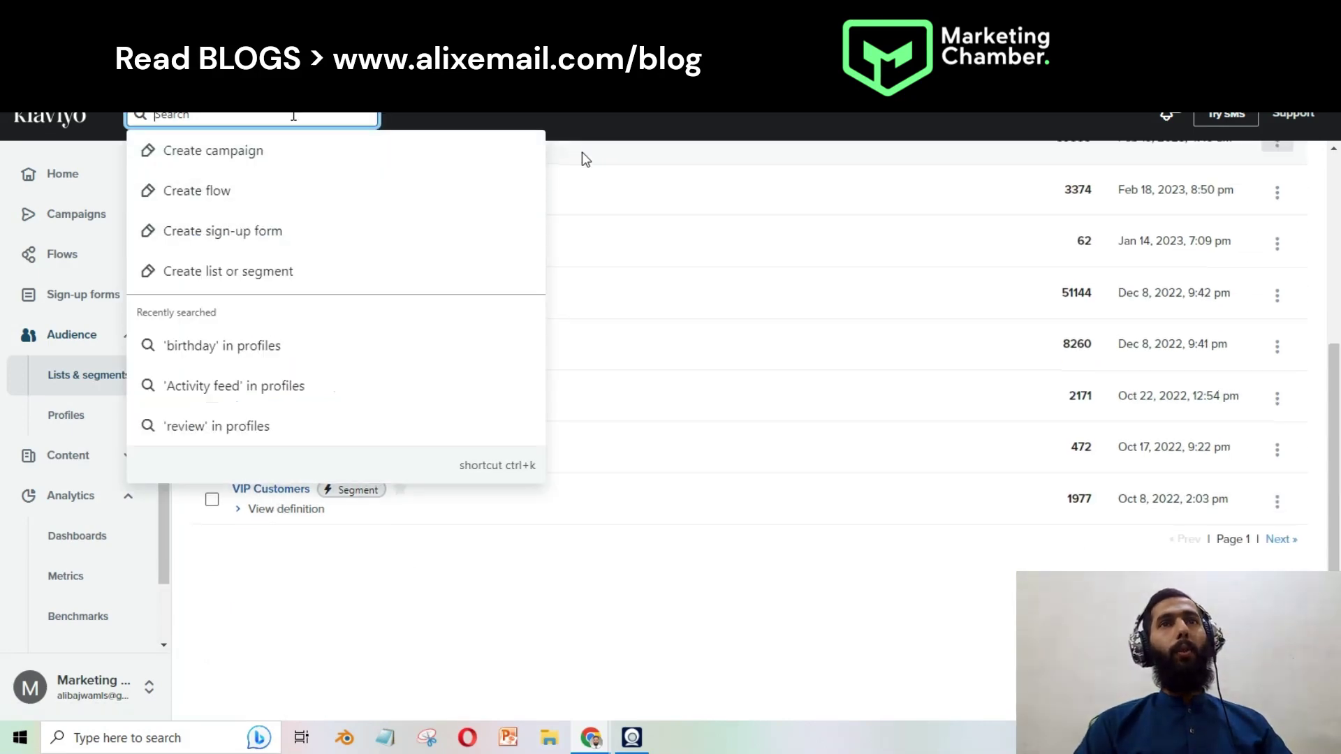
scroll(584, 155, up, 5)
click(617, 156)
- Search the lists for "newsletter" and open the Newsletter list's Subscribe & Preferences Pages
click(333, 253)
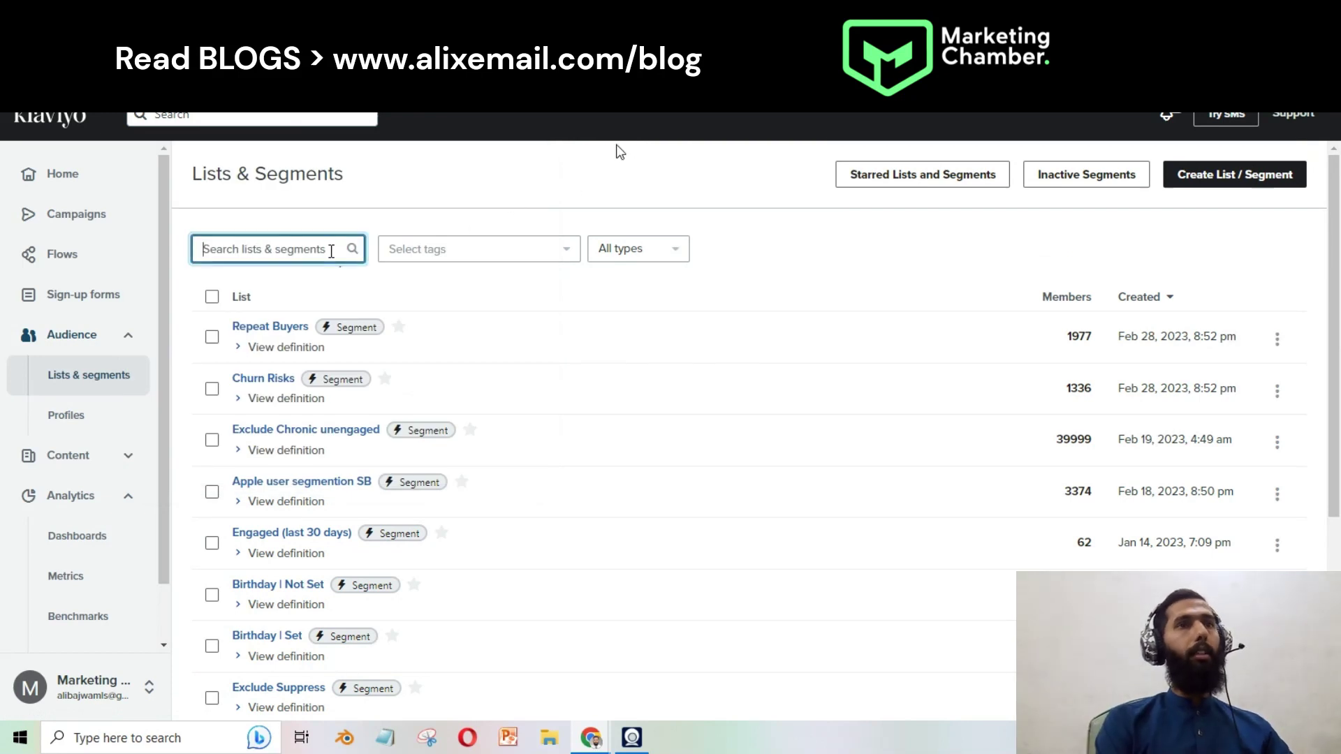
text(newsletter)
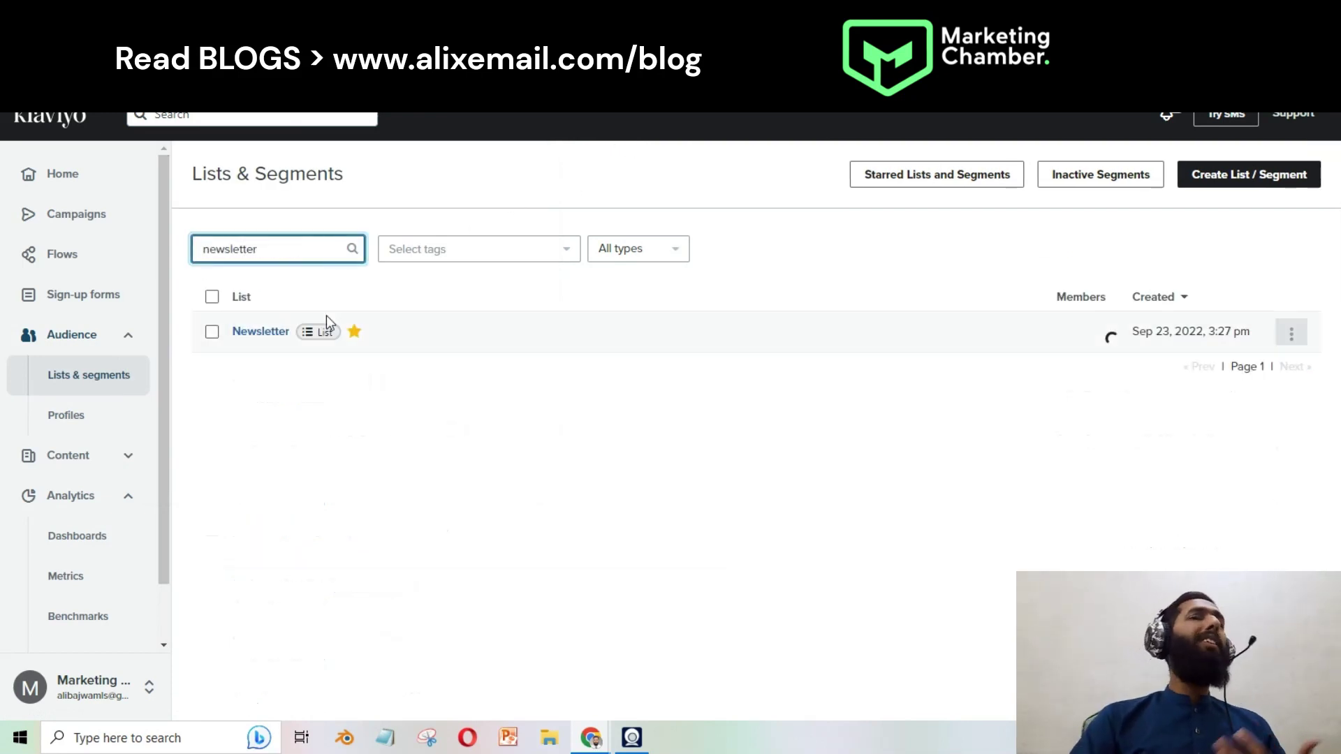
click(257, 334)
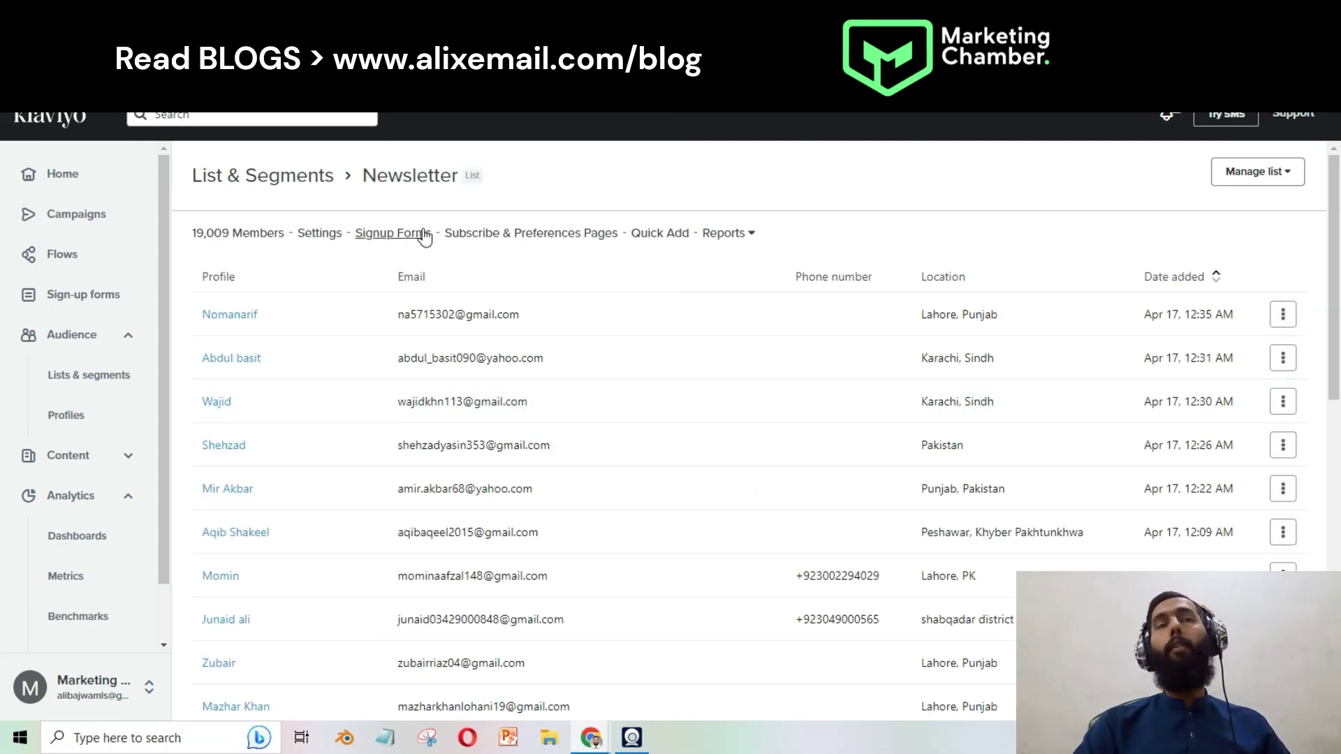
click(535, 241)
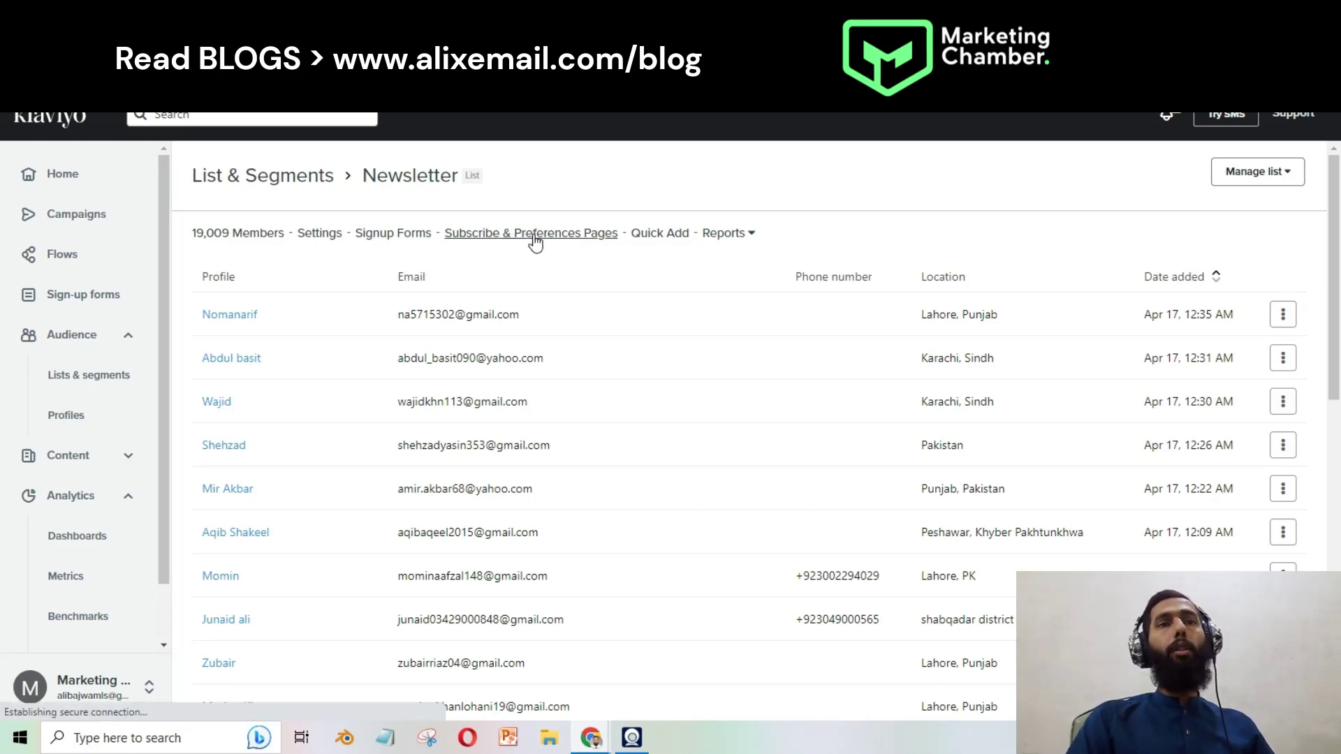
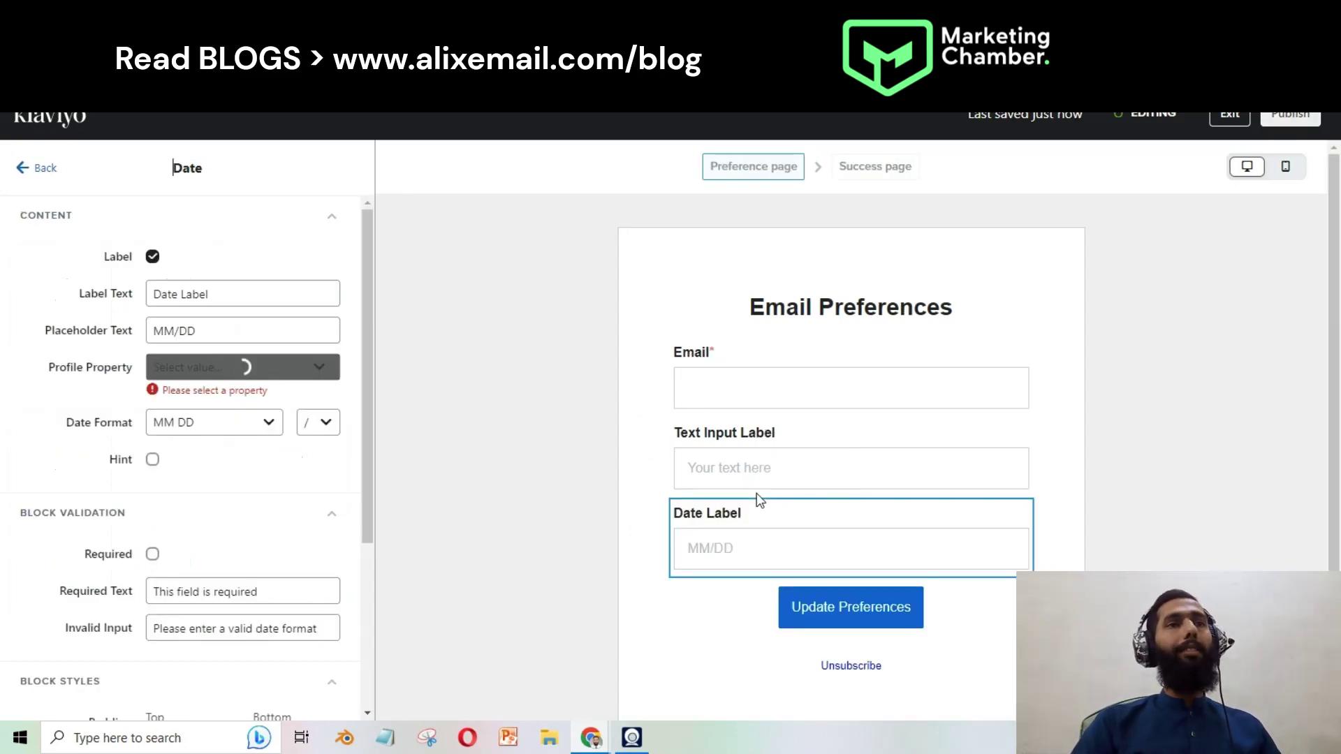
- Set the profile property of the preference page's Date block to Birthday
click(234, 296)
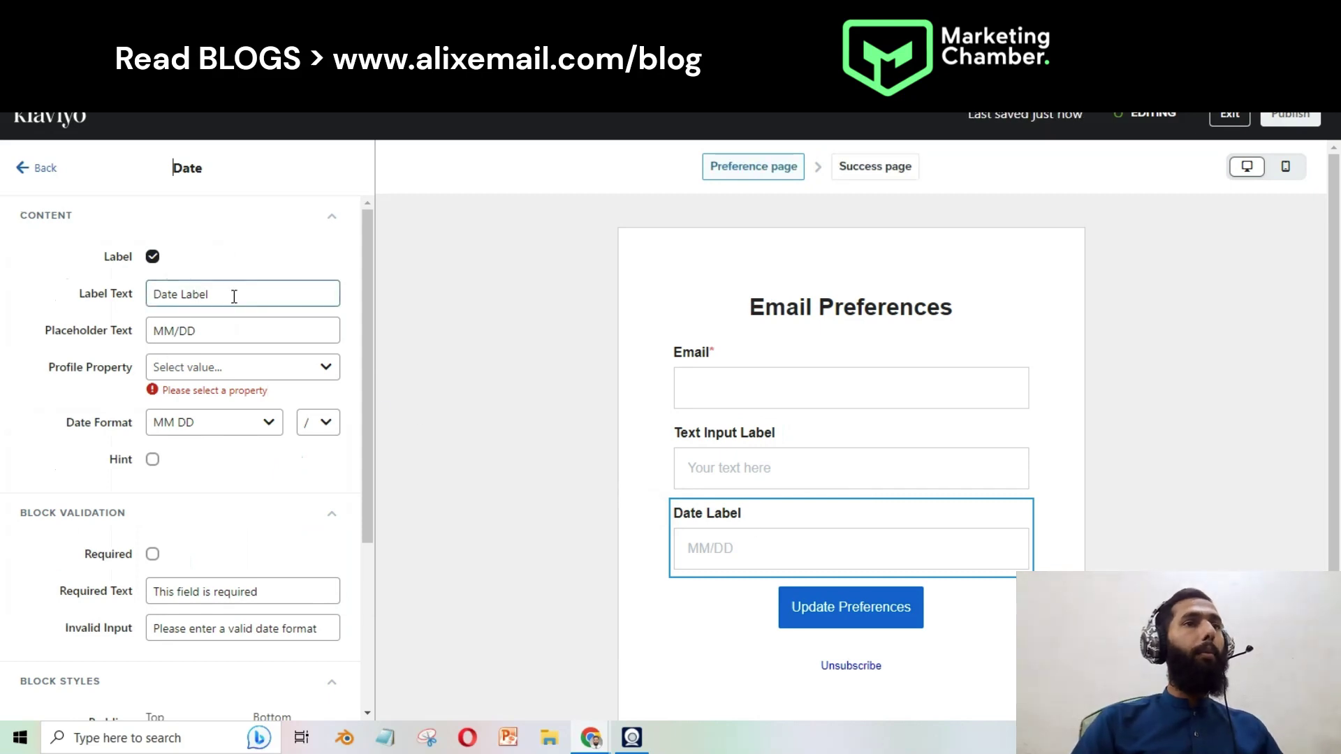
click(225, 329)
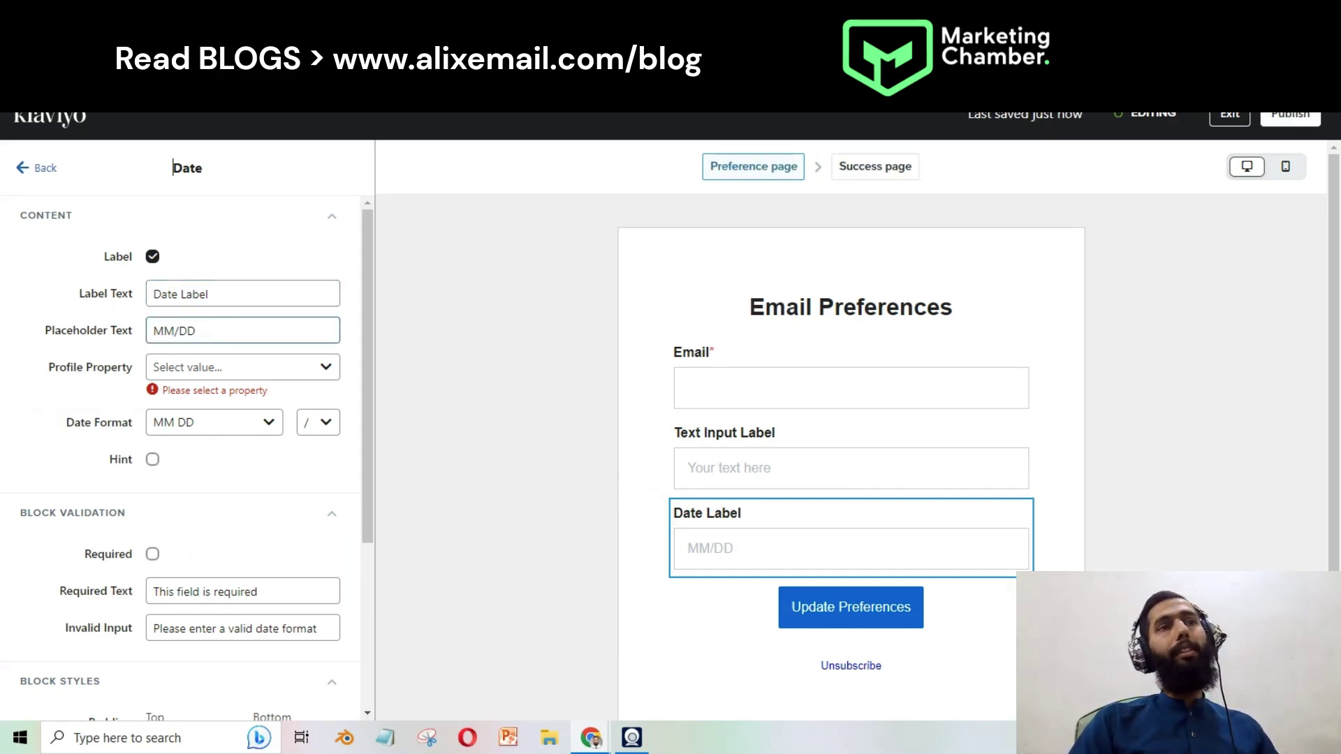
click(312, 369)
click(312, 369)
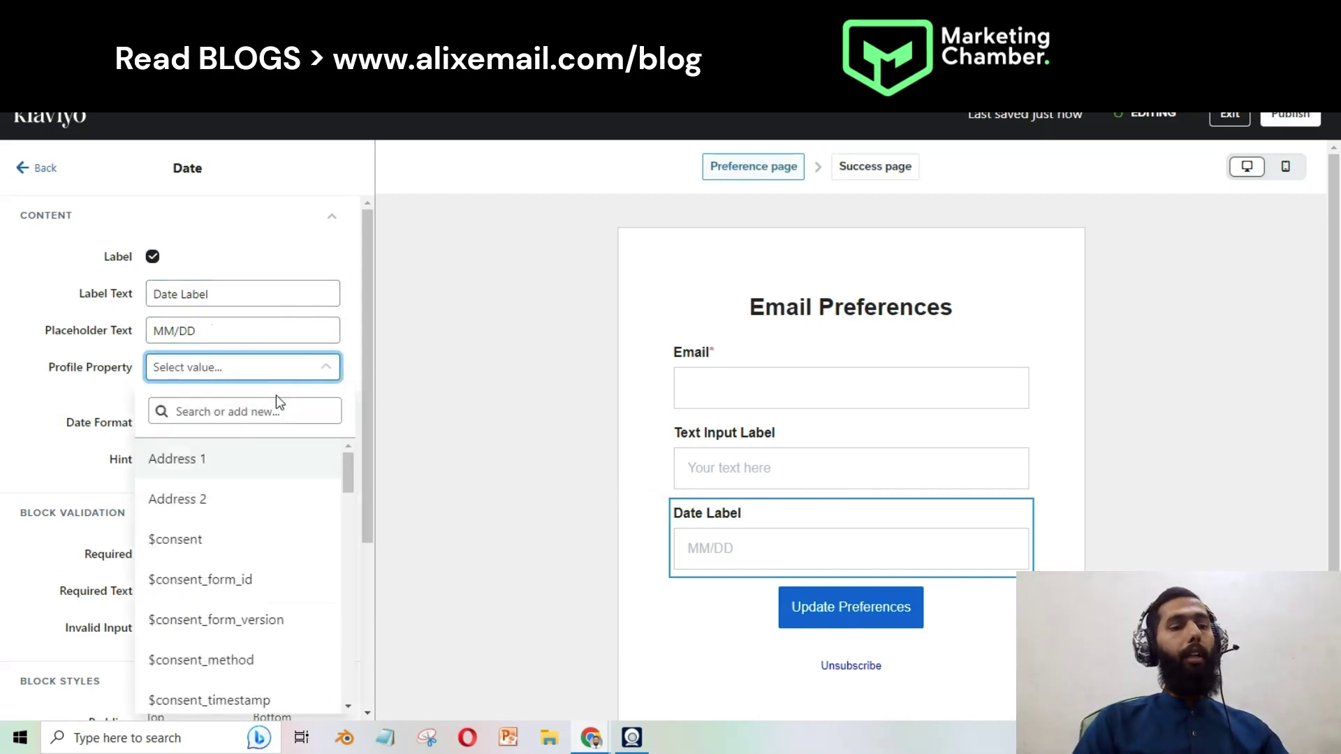
text(birt)
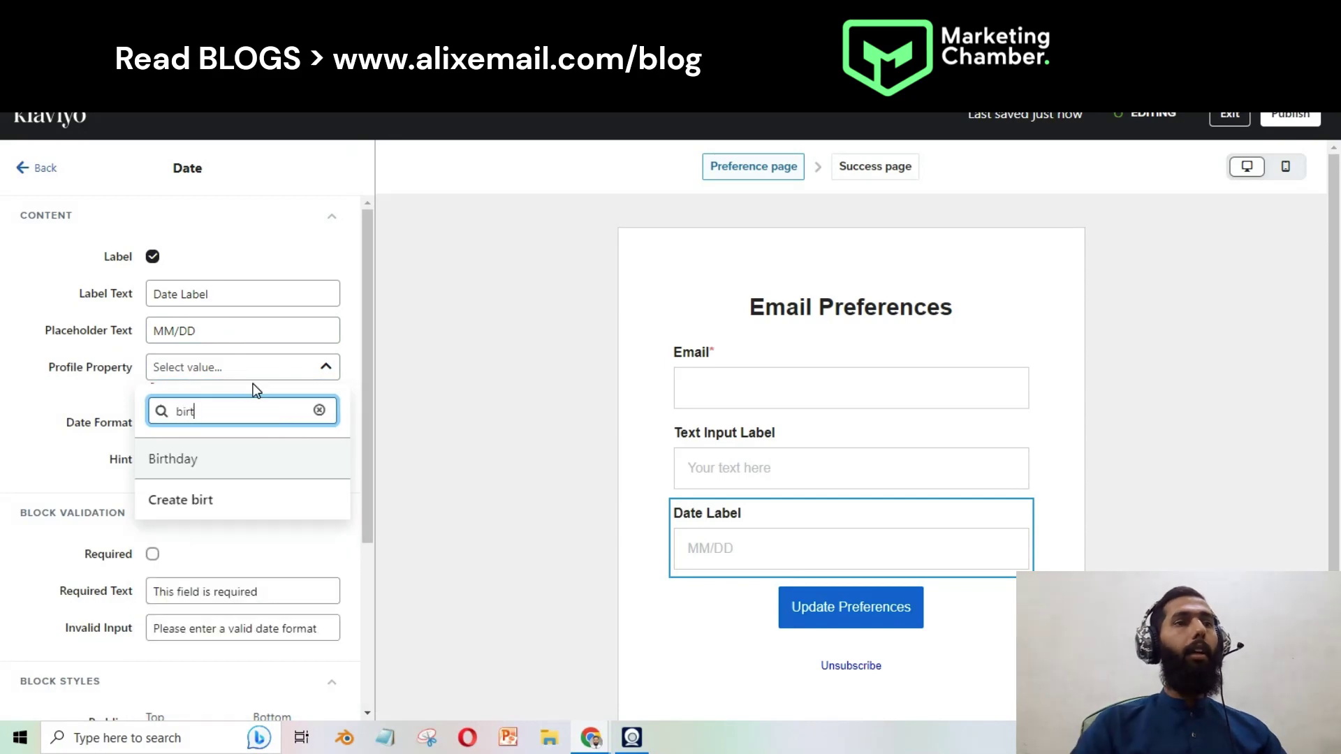
click(192, 462)
click(46, 450)
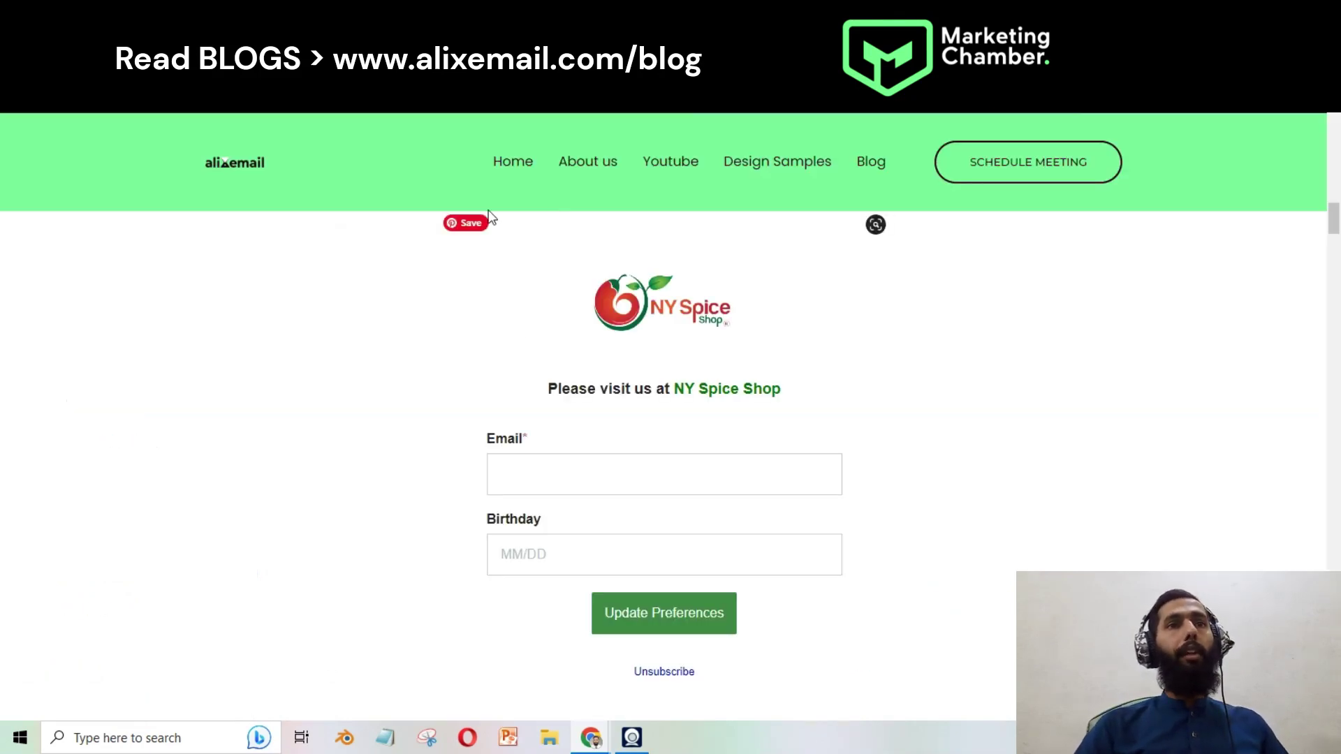
- Check the birthday article's note on the date formats required for Klaviyo, highlighting YYYY-MM-DD and MM/DD/YYYY
scroll(467, 351, down, 5)
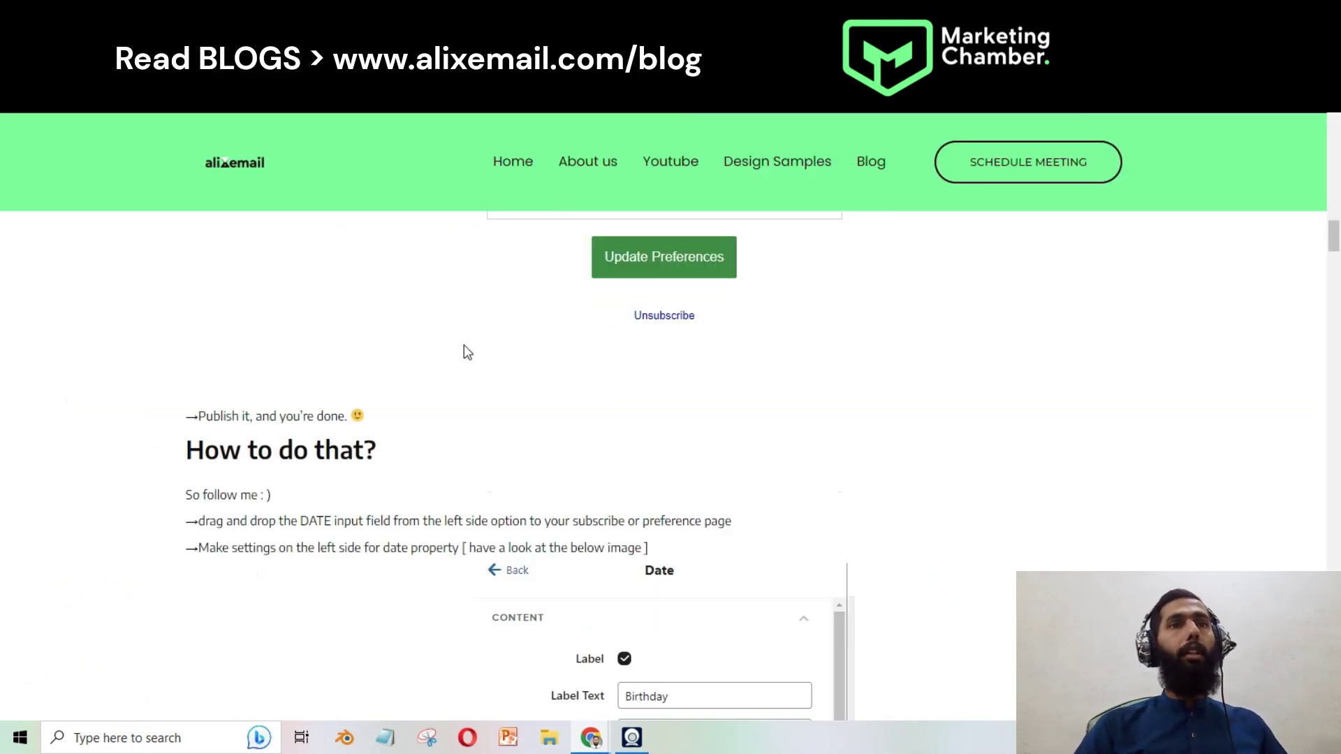
scroll(466, 351, down, 4)
scroll(458, 356, up, 1)
scroll(458, 357, down, 8)
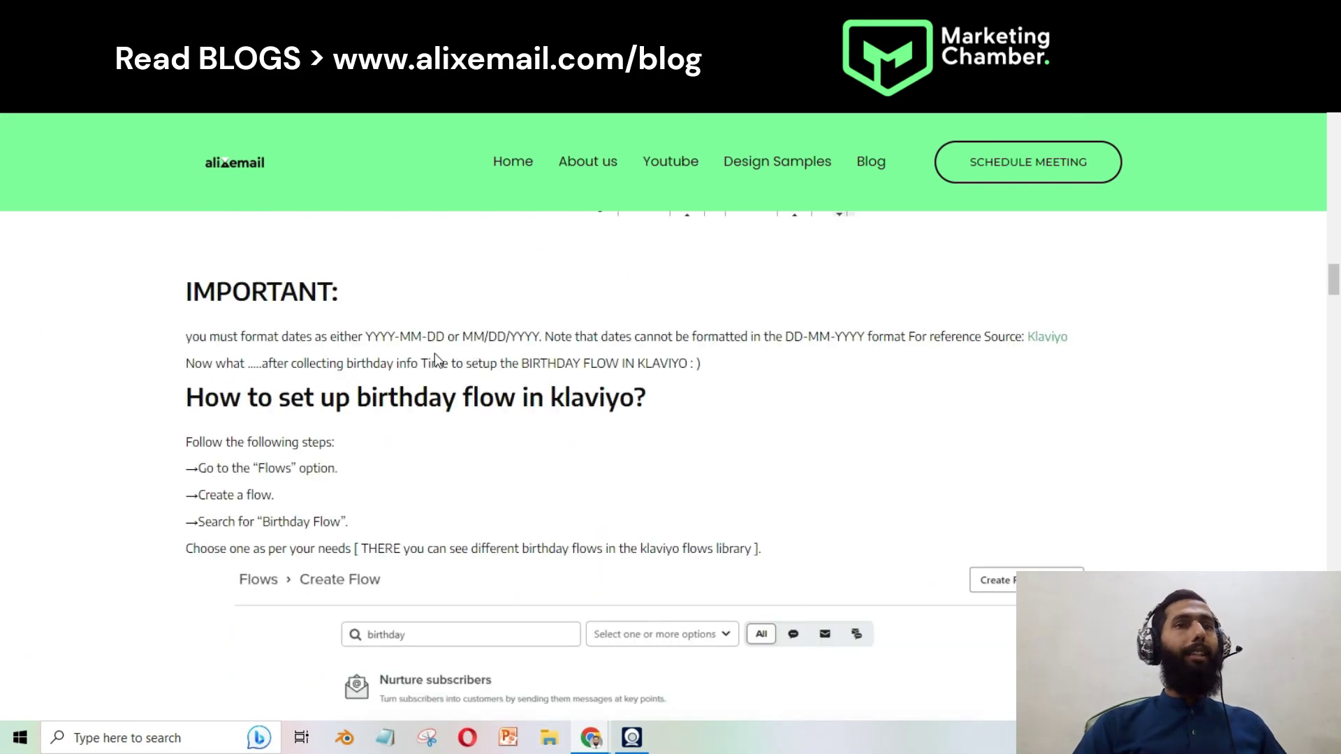
drag(363, 336, 442, 332)
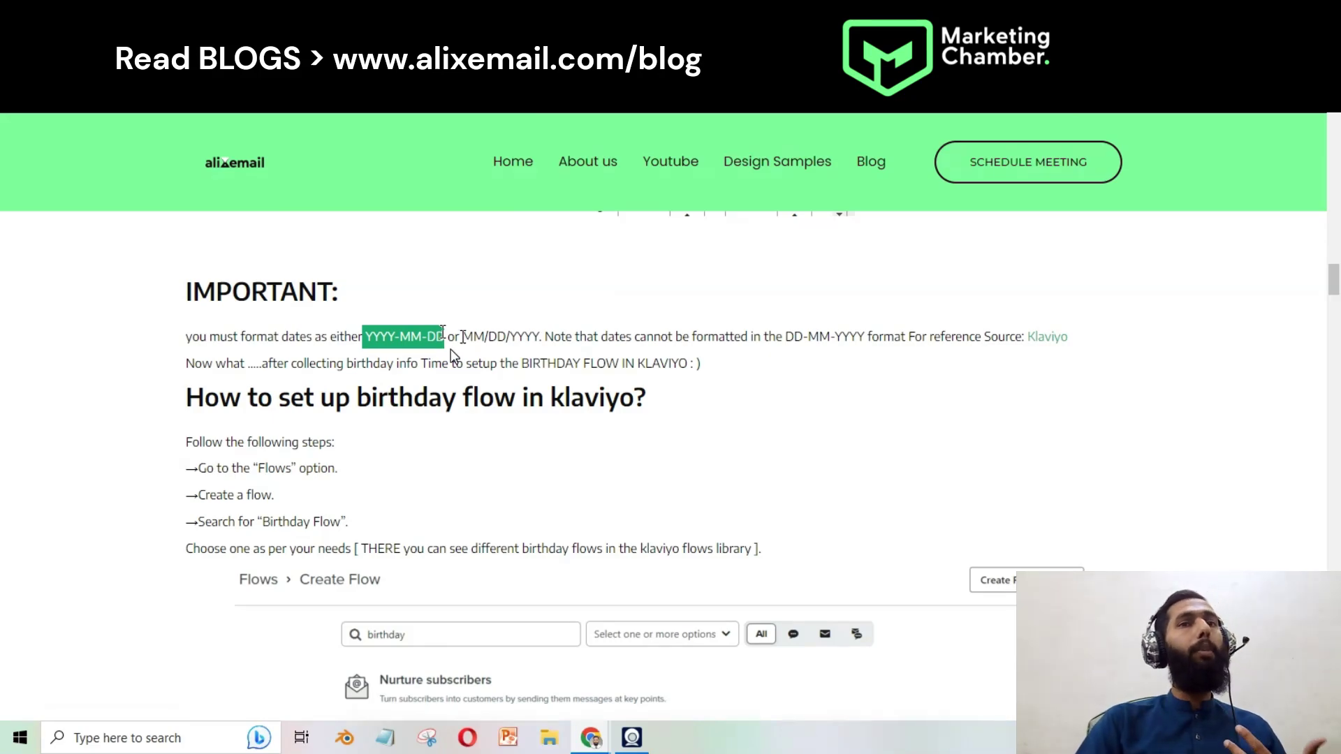
drag(463, 336, 532, 350)
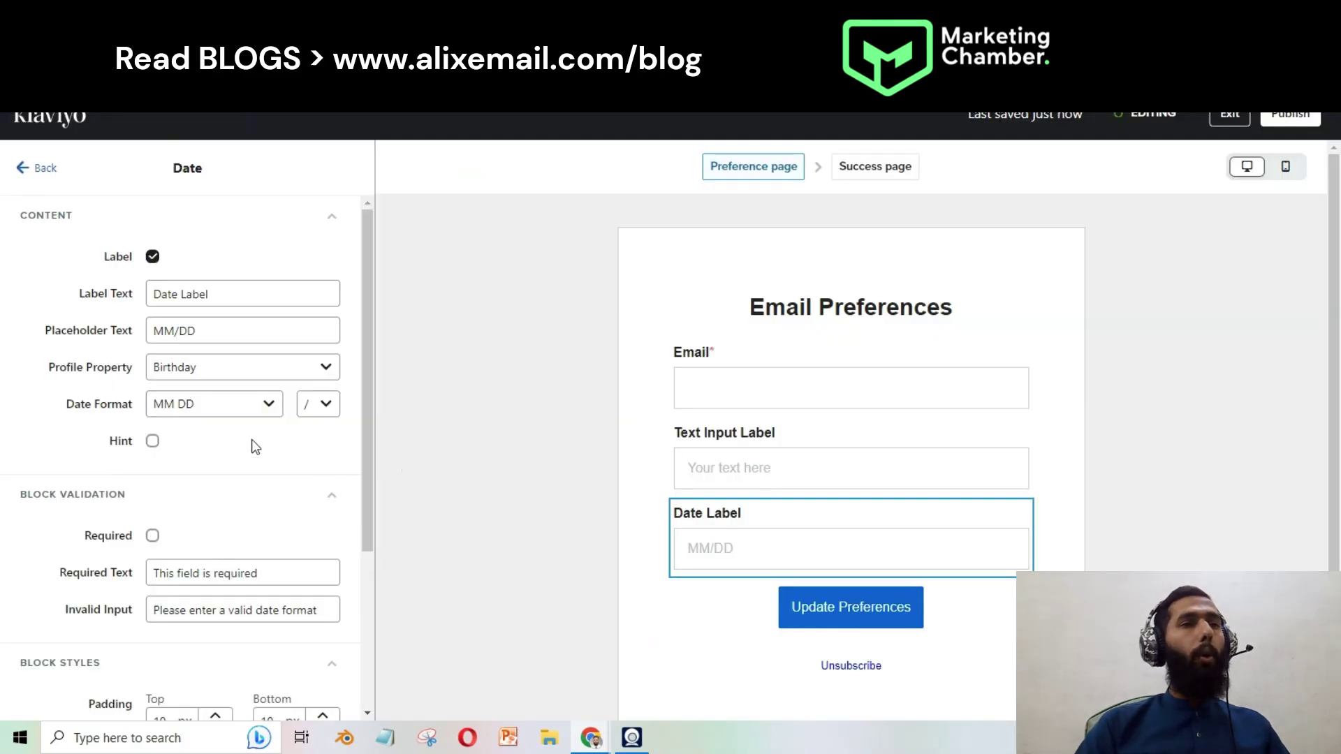
- Set the Date block's date format to MM DD YYYY
click(196, 412)
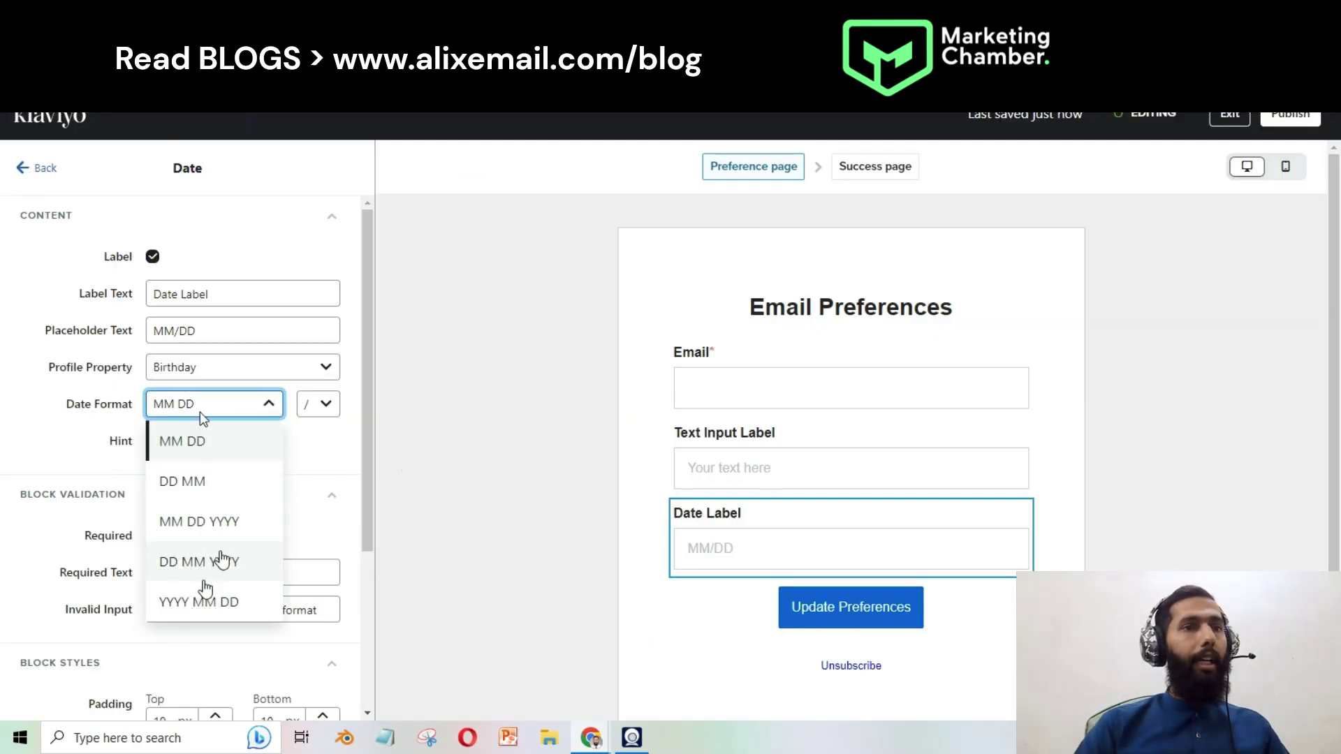
click(168, 526)
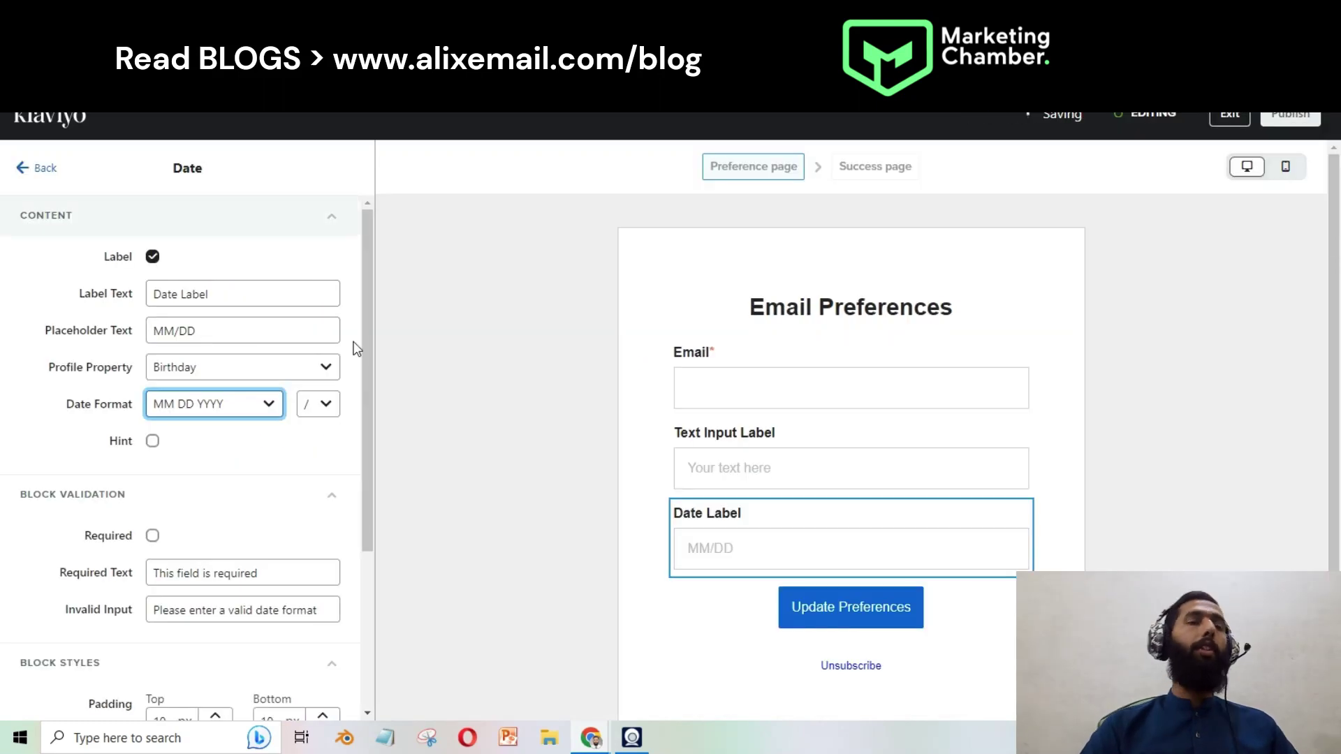
click(264, 441)
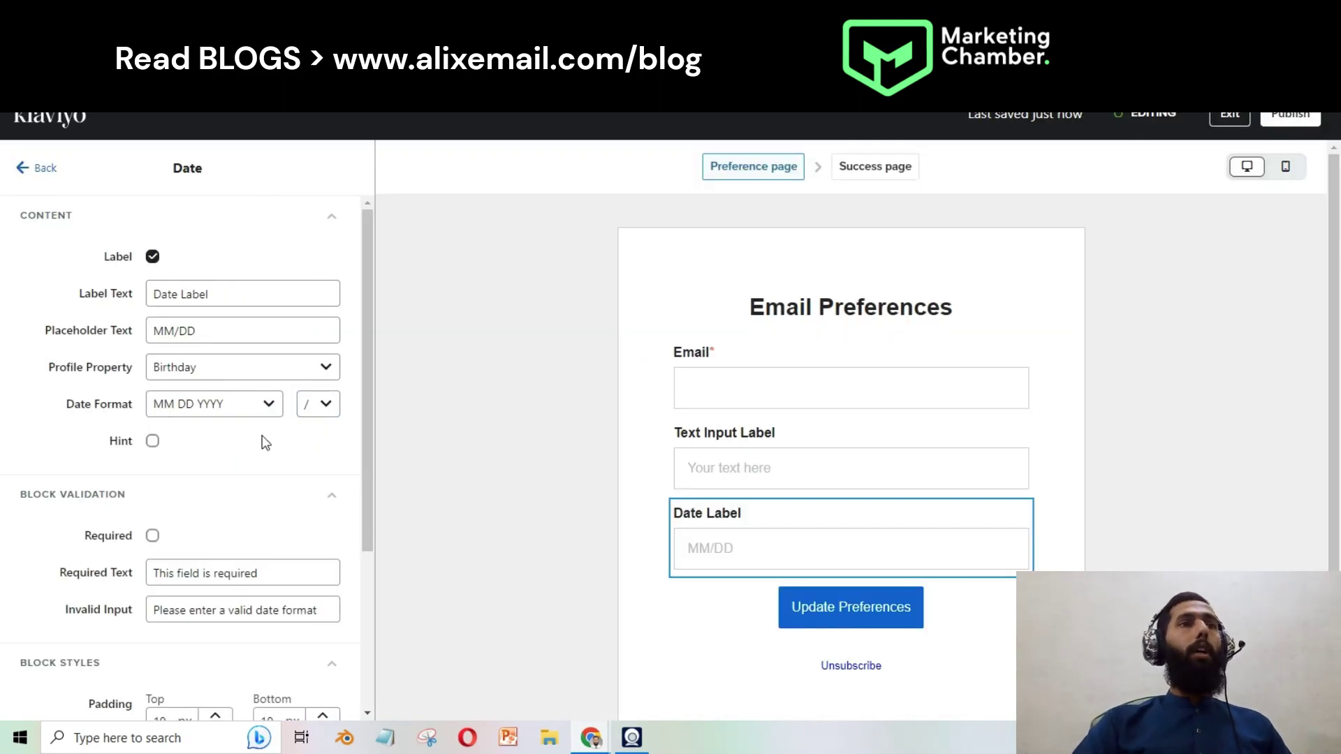
- Publish the subscribe and preference pages and exit the page editor
click(27, 172)
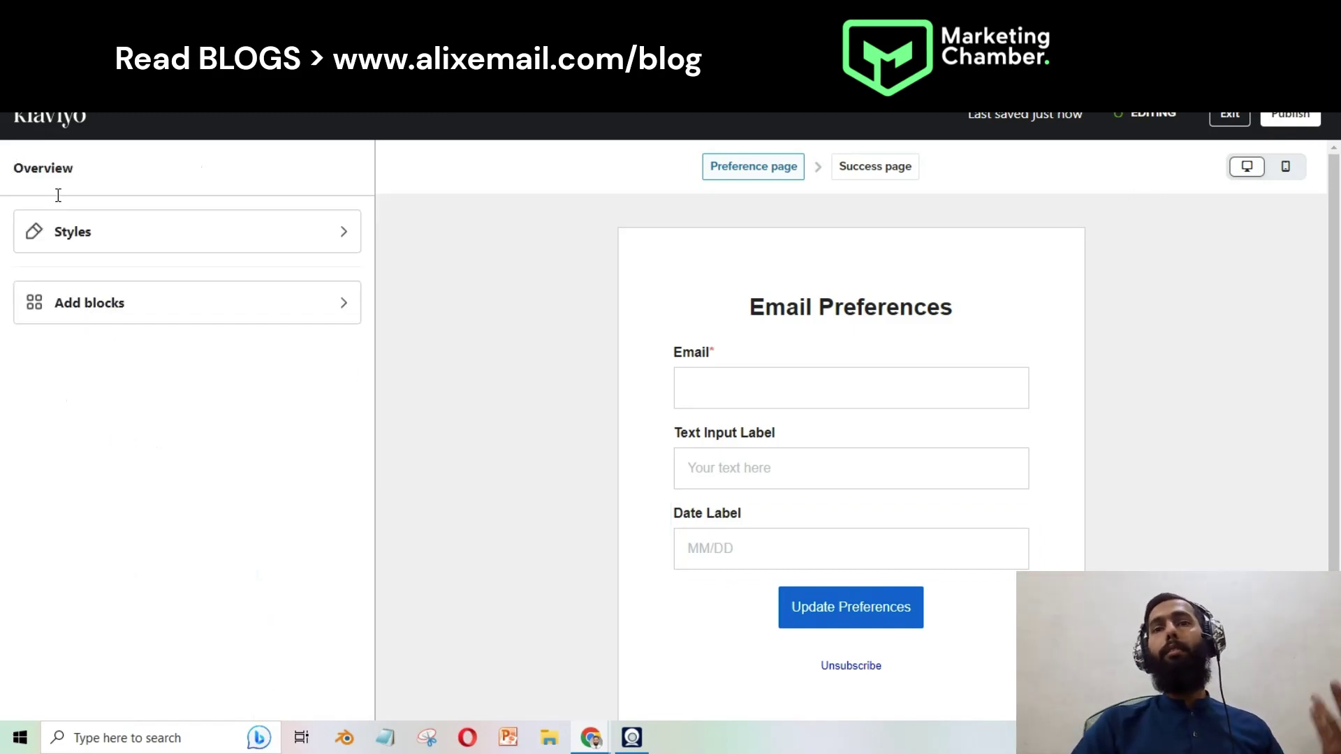
click(1291, 116)
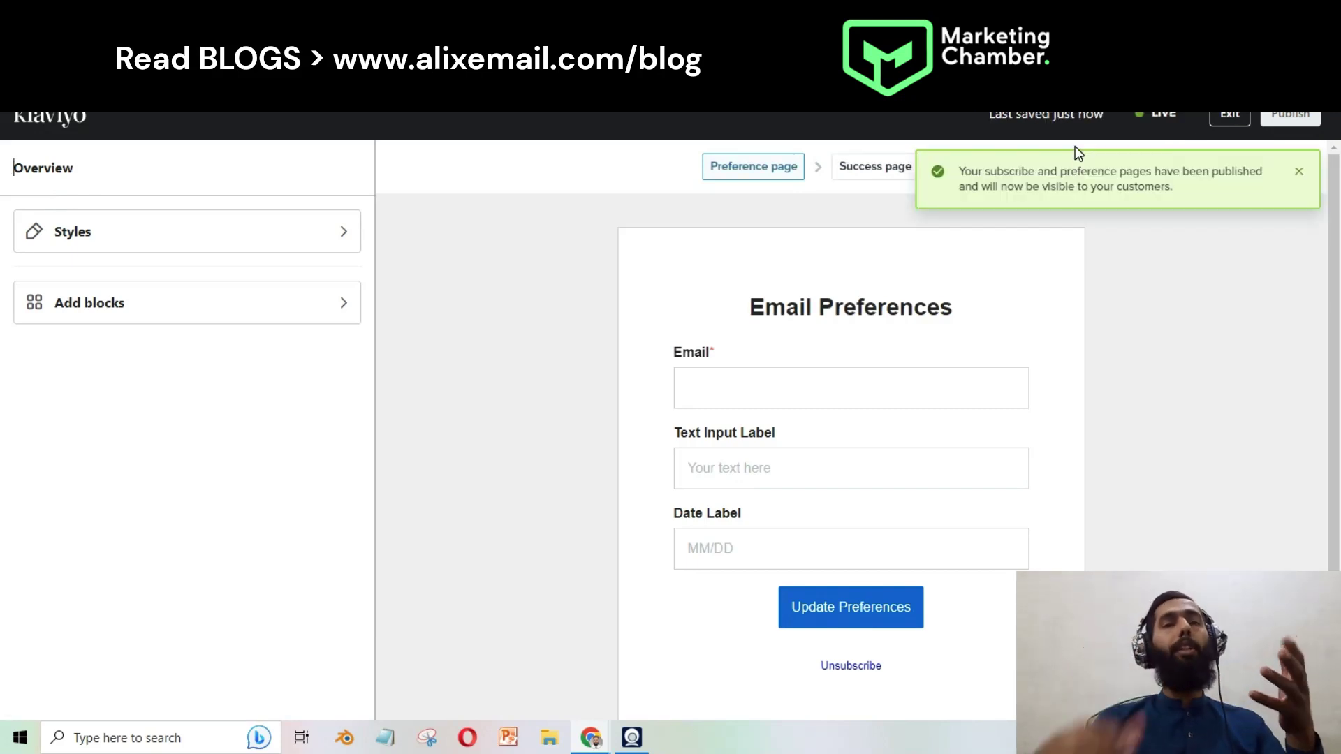
click(1228, 119)
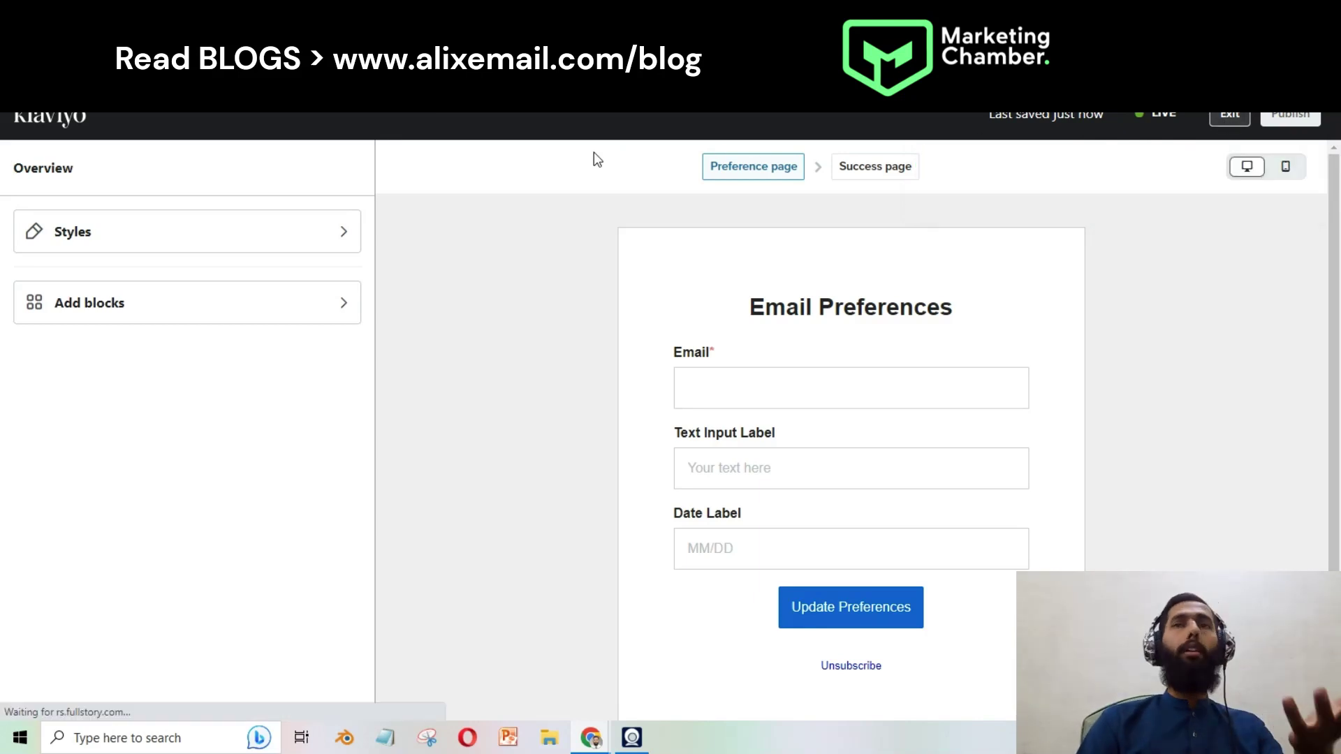